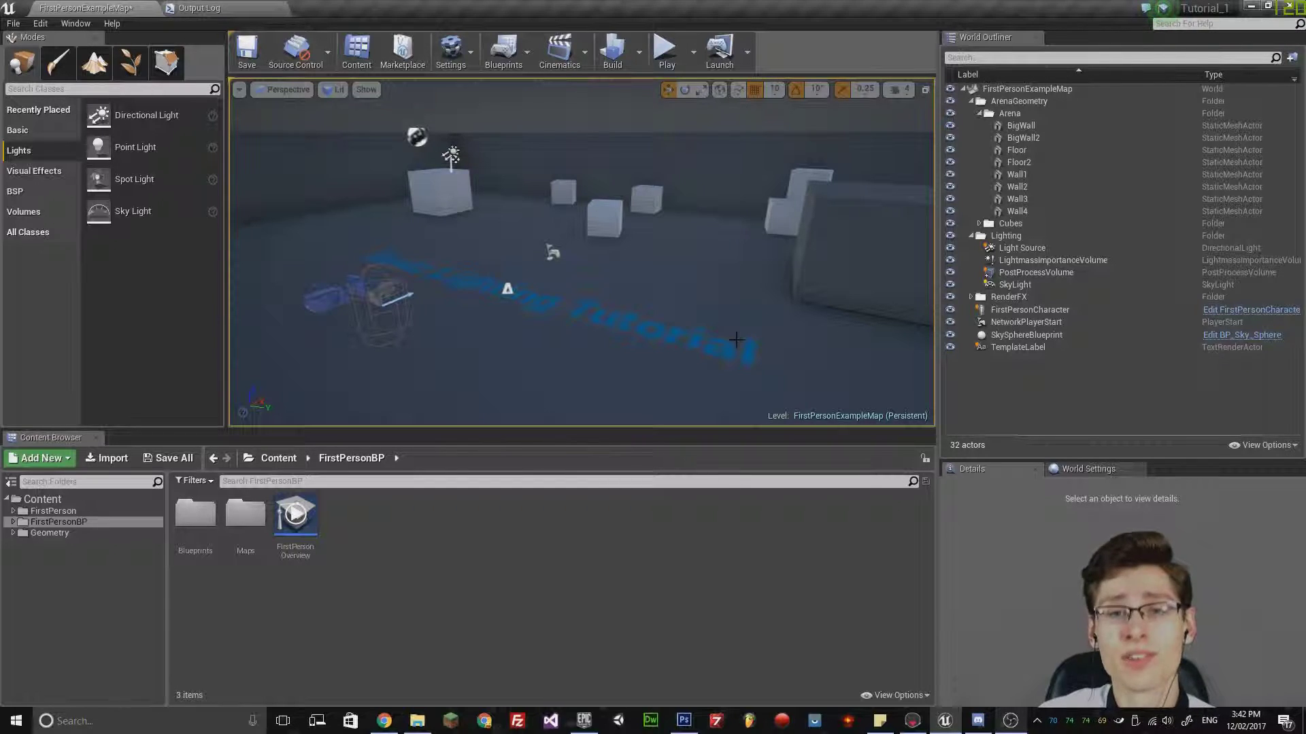
# Step: Place a point light on the arena floor beside the lighting tutorial text
pyautogui.moveTo(582, 253)
pyautogui.mouseDown(button='right')
pyautogui.moveTo(584, 273)
pyautogui.moveTo(544, 257)
pyautogui.moveTo(581, 248)
pyautogui.mouseUp(button='right')
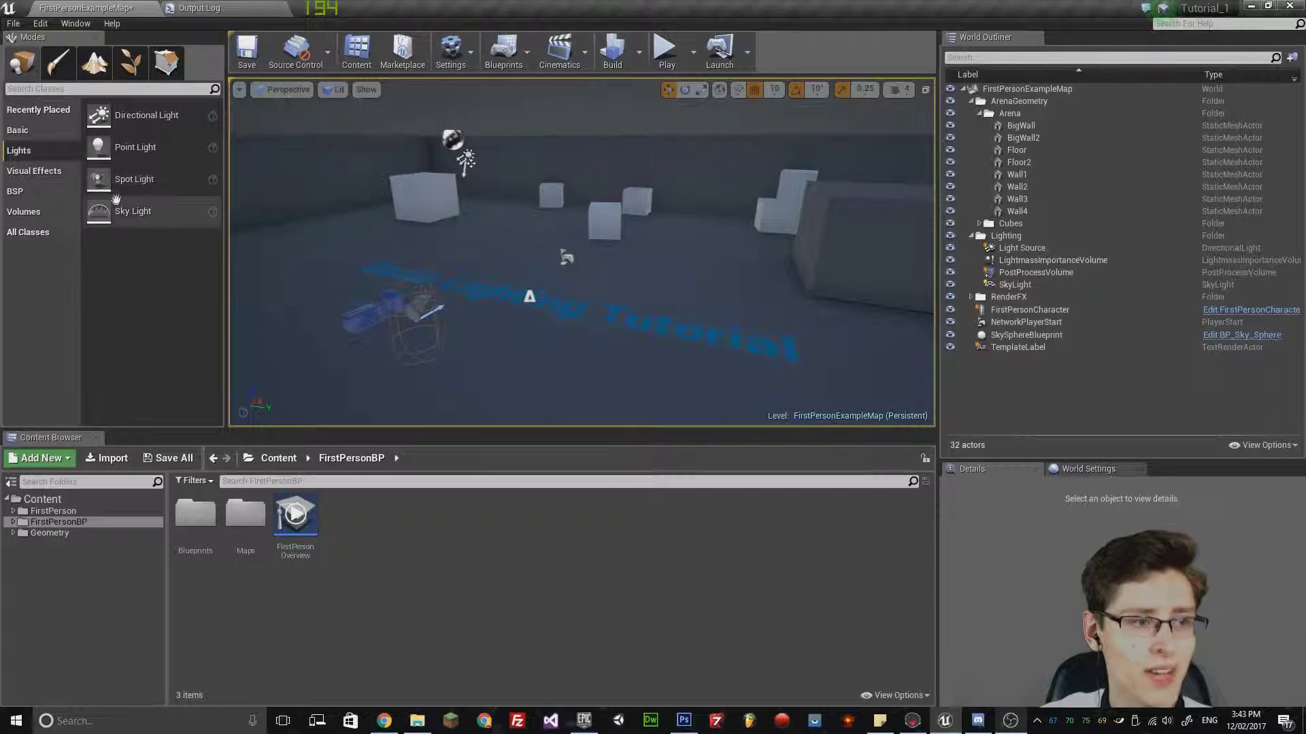
pyautogui.moveTo(427, 277); pyautogui.dragTo(232, 212, button='right')
pyautogui.moveTo(383, 252); pyautogui.dragTo(476, 296, button='right')
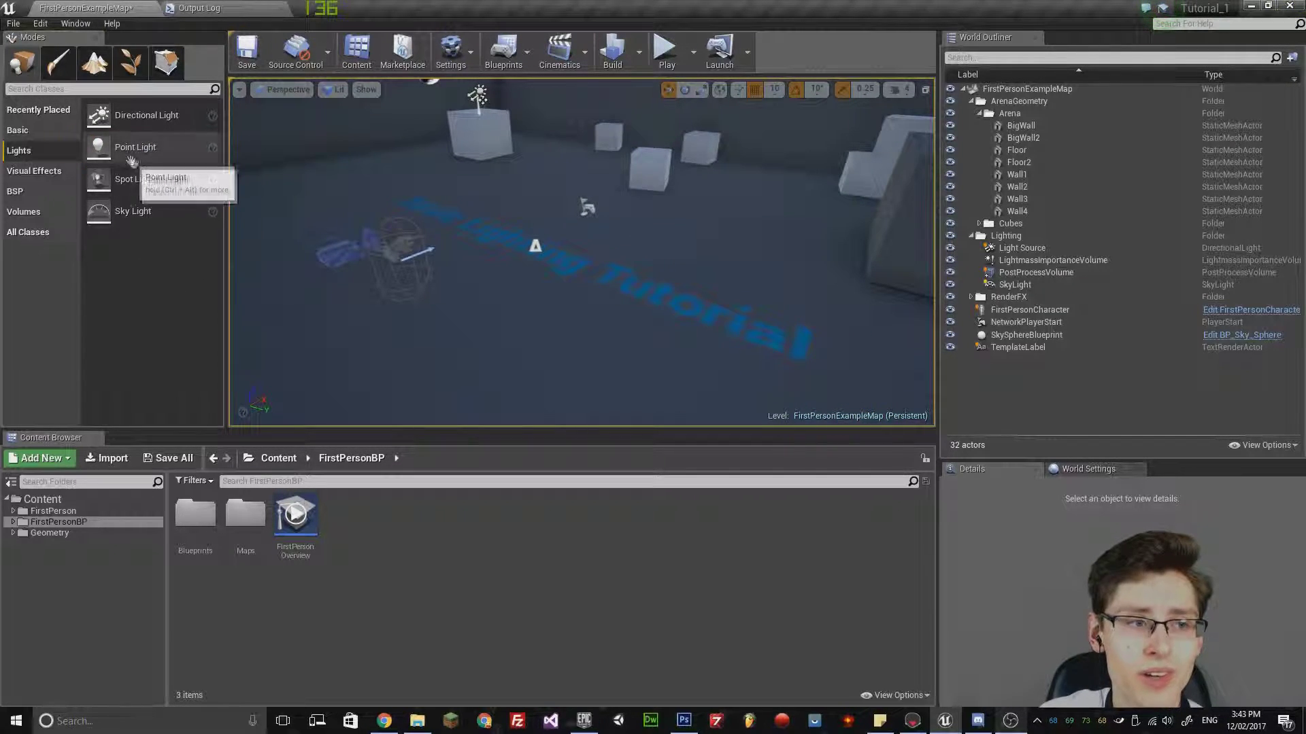
pyautogui.moveTo(131, 148); pyautogui.dragTo(565, 306)
pyautogui.press('f')
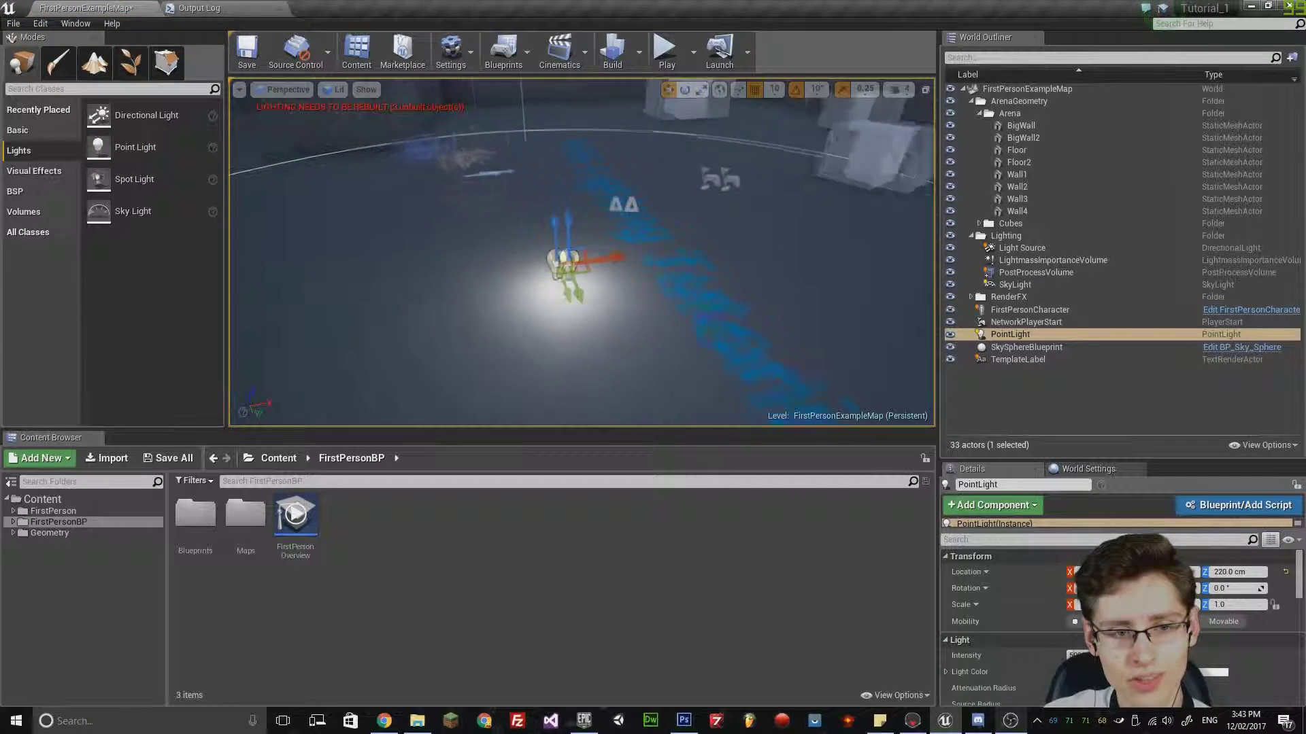
# Step: Move the point light to about X -90, Y 280 and raise it to Z 380 cm
pyautogui.moveTo(560, 227); pyautogui.dragTo(492, 121)
pyautogui.press('f')
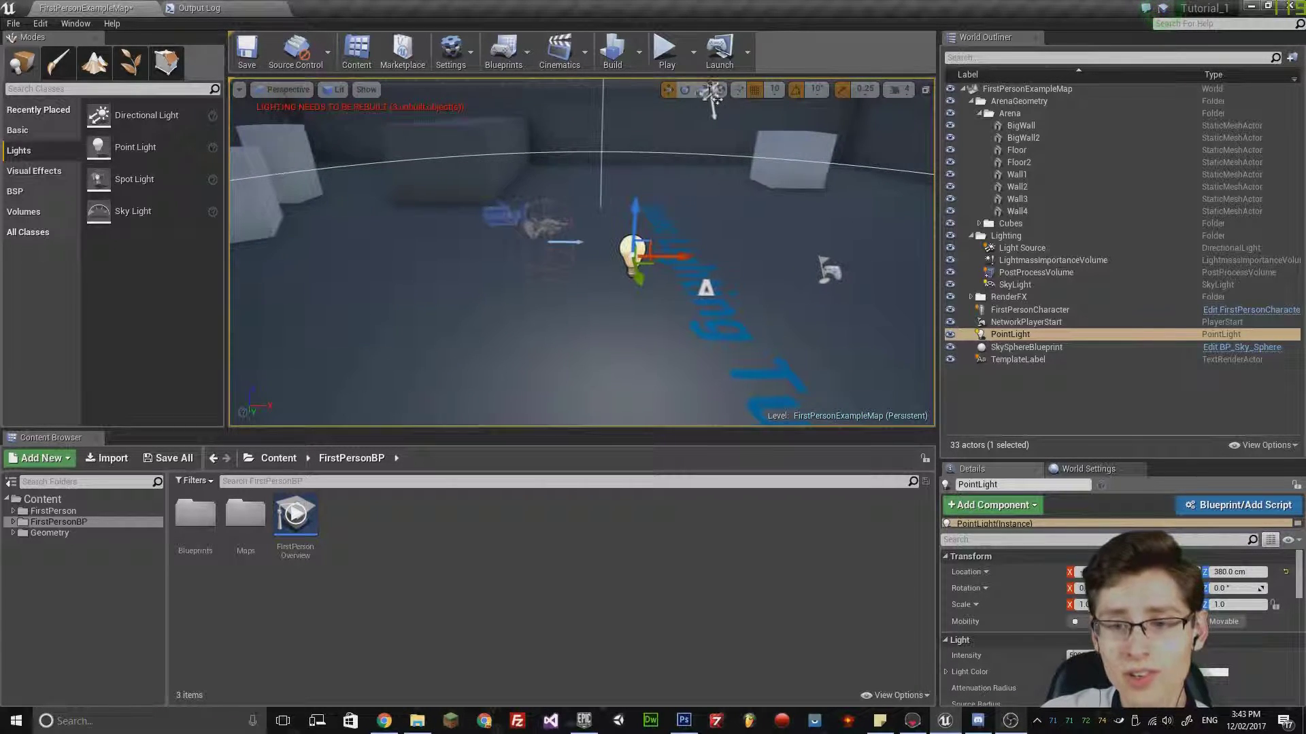
pyautogui.moveTo(588, 282); pyautogui.dragTo(586, 281, button='right')
pyautogui.moveTo(614, 264); pyautogui.dragTo(641, 266)
pyautogui.moveTo(637, 287)
pyautogui.mouseDown(button='right')
pyautogui.moveTo(648, 270)
pyautogui.moveTo(638, 322)
pyautogui.moveTo(656, 300)
pyautogui.mouseUp(button='right')
pyautogui.press('s')
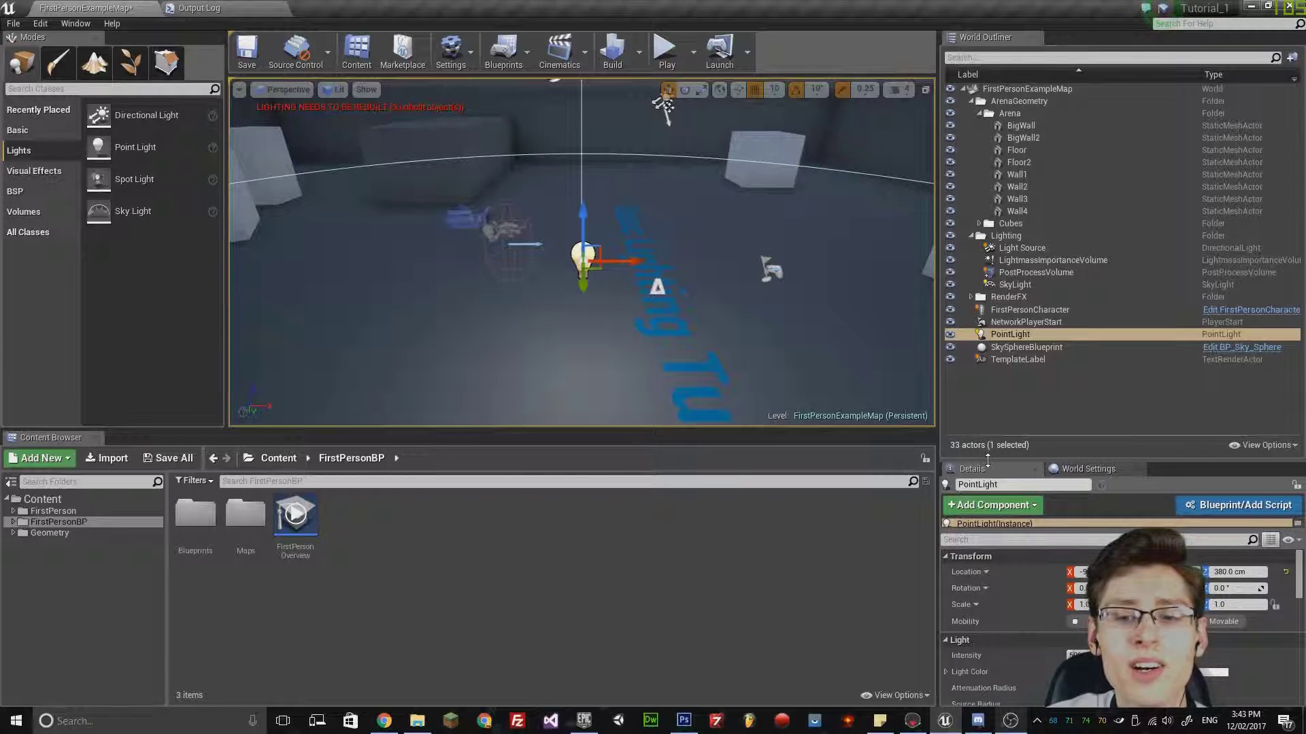
# Step: Enlarge the Details area to show more of the point light's properties
pyautogui.moveTo(987, 461); pyautogui.dragTo(971, 174)
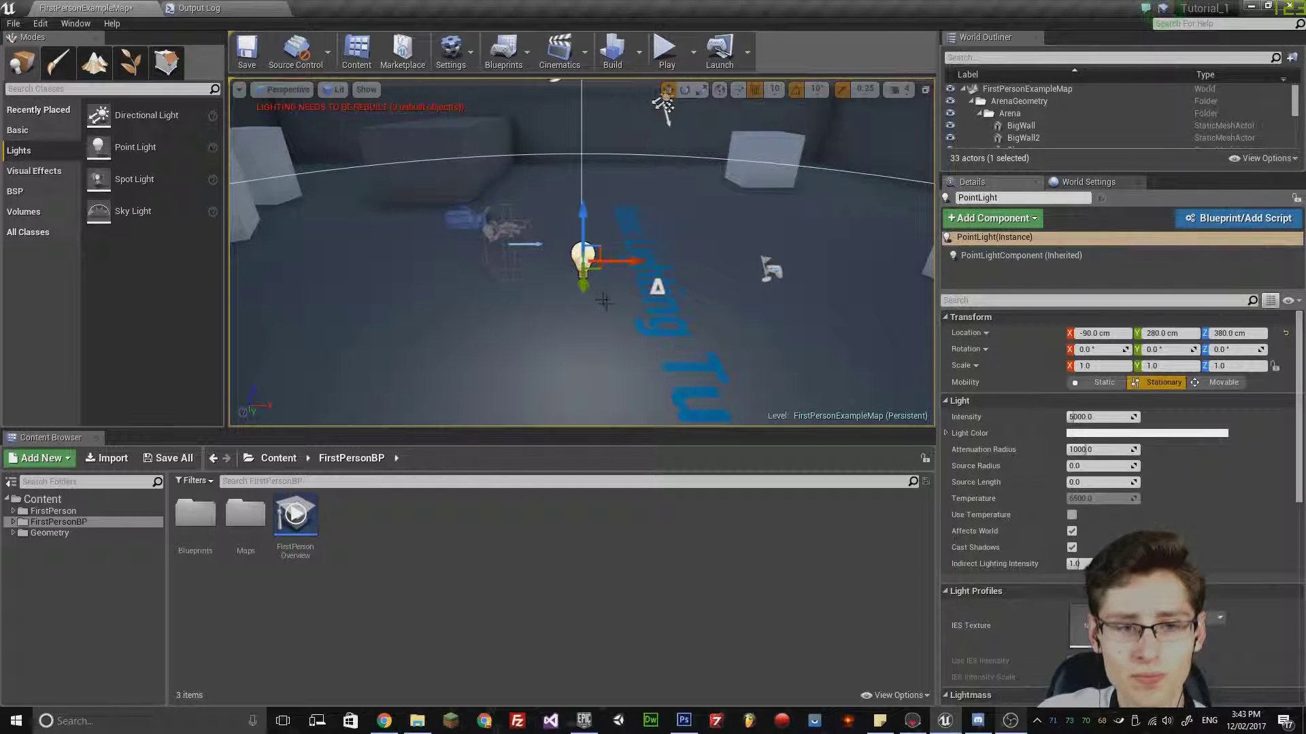
pyautogui.moveTo(604, 301)
pyautogui.mouseDown(button='right')
pyautogui.moveTo(615, 291)
pyautogui.moveTo(613, 309)
pyautogui.mouseUp(button='right')
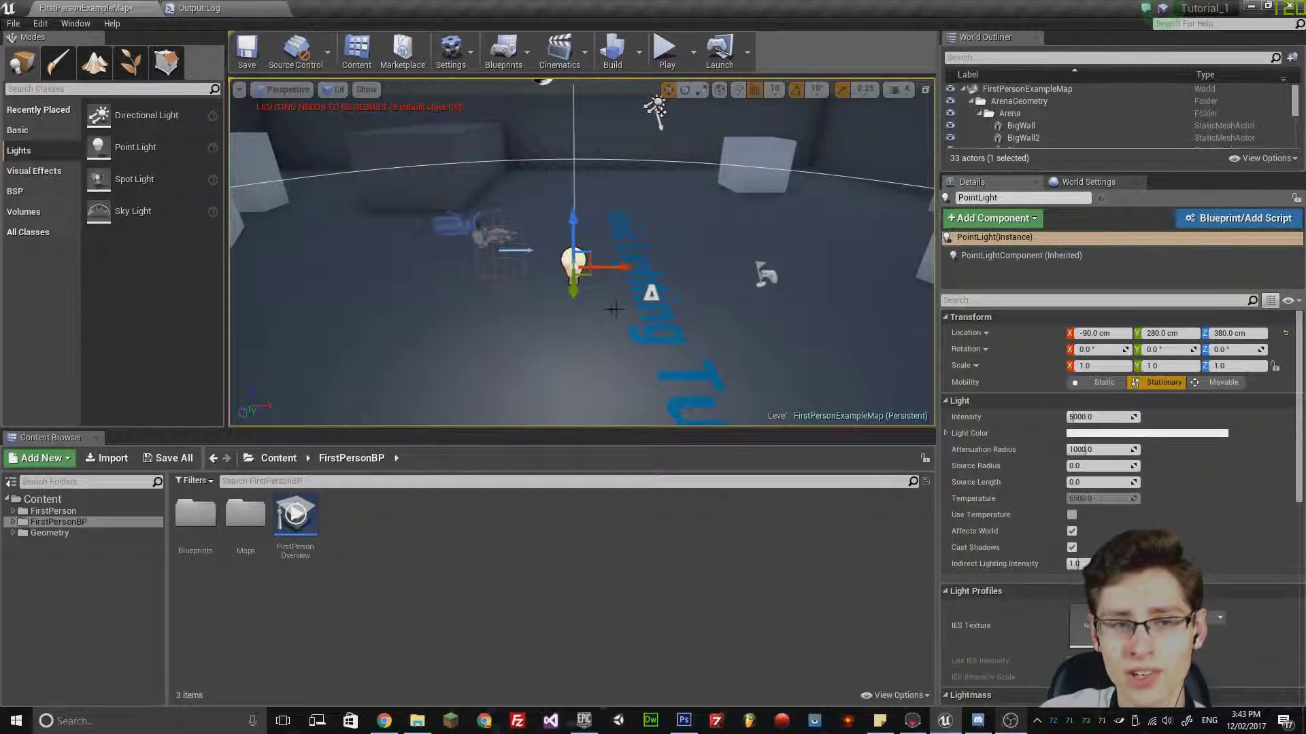
pyautogui.moveTo(973, 457)
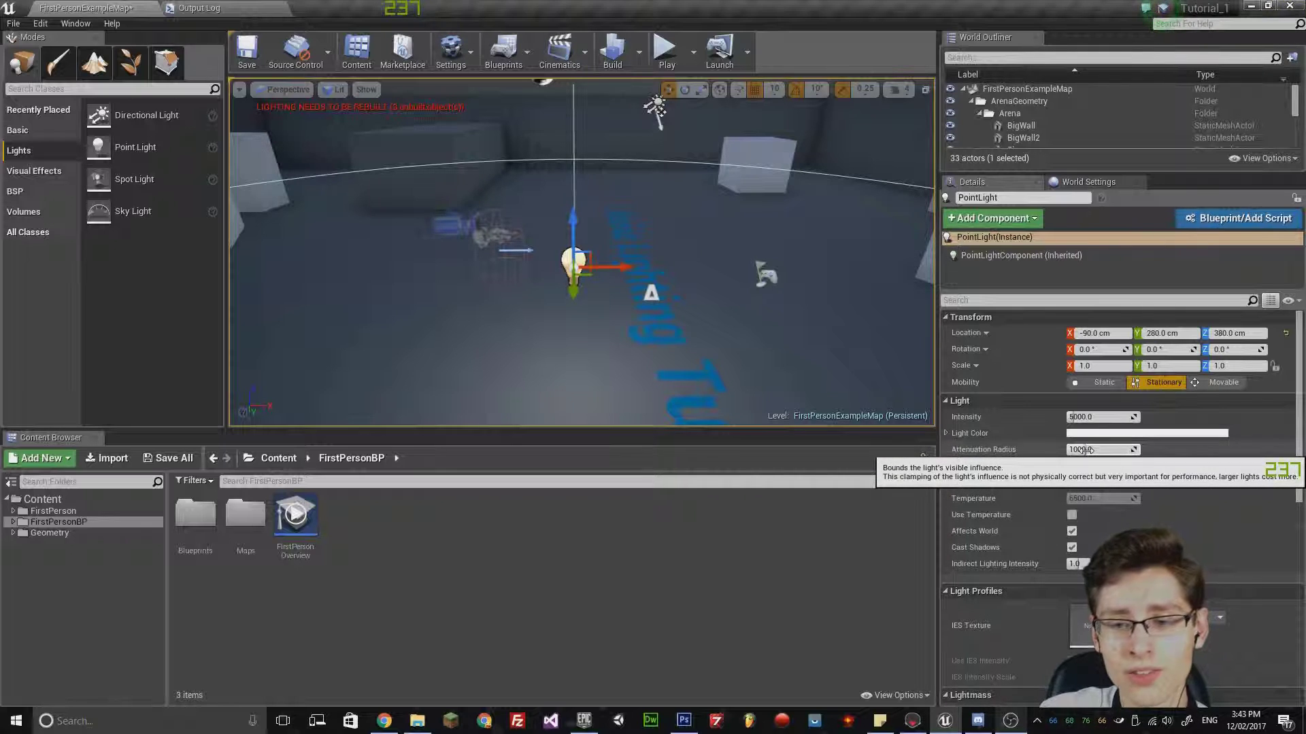
# Step: Set the point light's intensity to 100000 and its attenuation radius to 16384
pyautogui.moveTo(1085, 449)
pyautogui.mouseDown()
pyautogui.moveTo(1151, 450)
pyautogui.moveTo(1070, 449)
pyautogui.moveTo(1091, 449)
pyautogui.mouseUp()
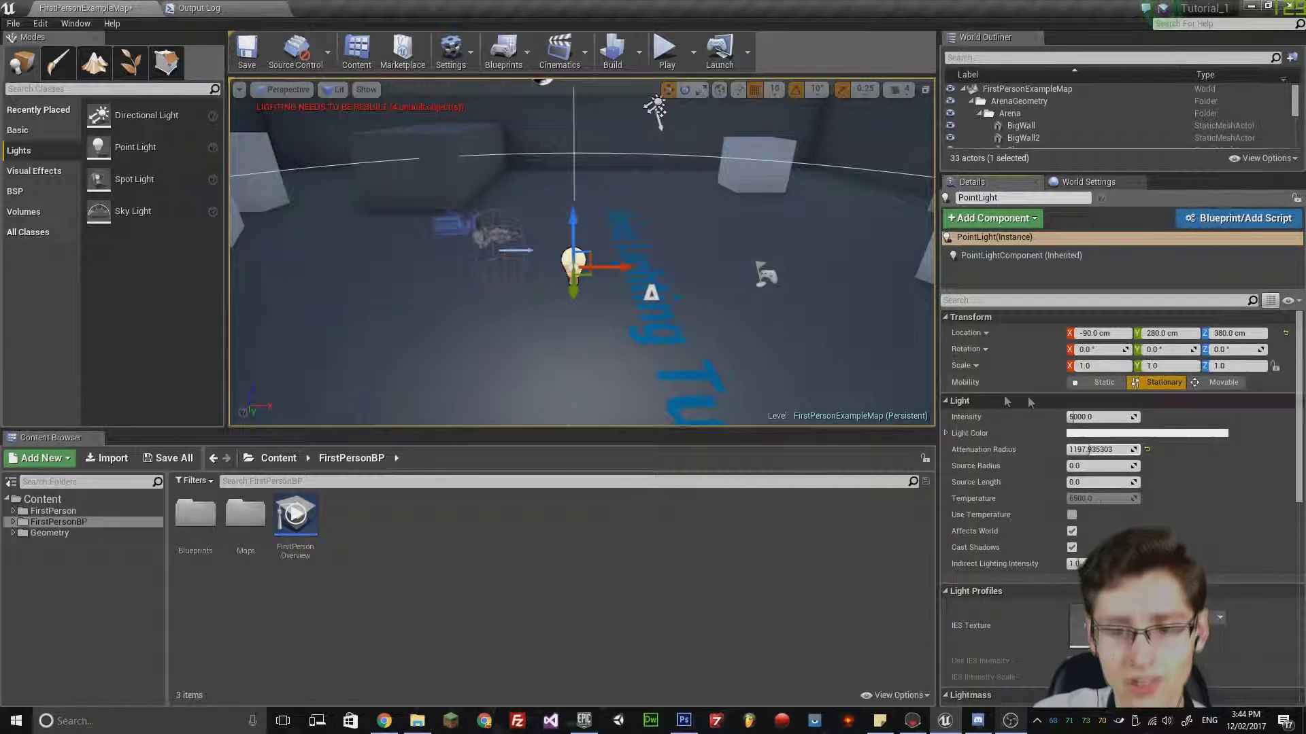
pyautogui.scroll(-3, 831, 320)
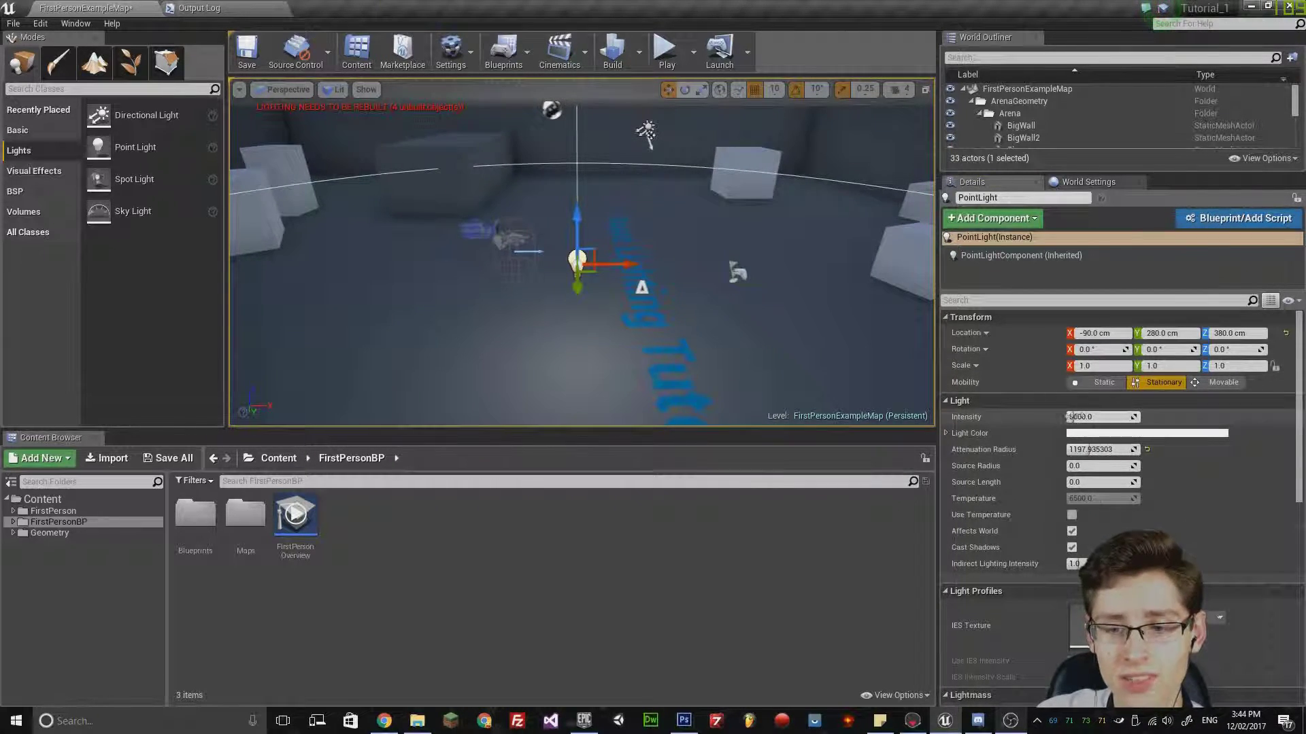
pyautogui.moveTo(1071, 417); pyautogui.dragTo(1108, 417)
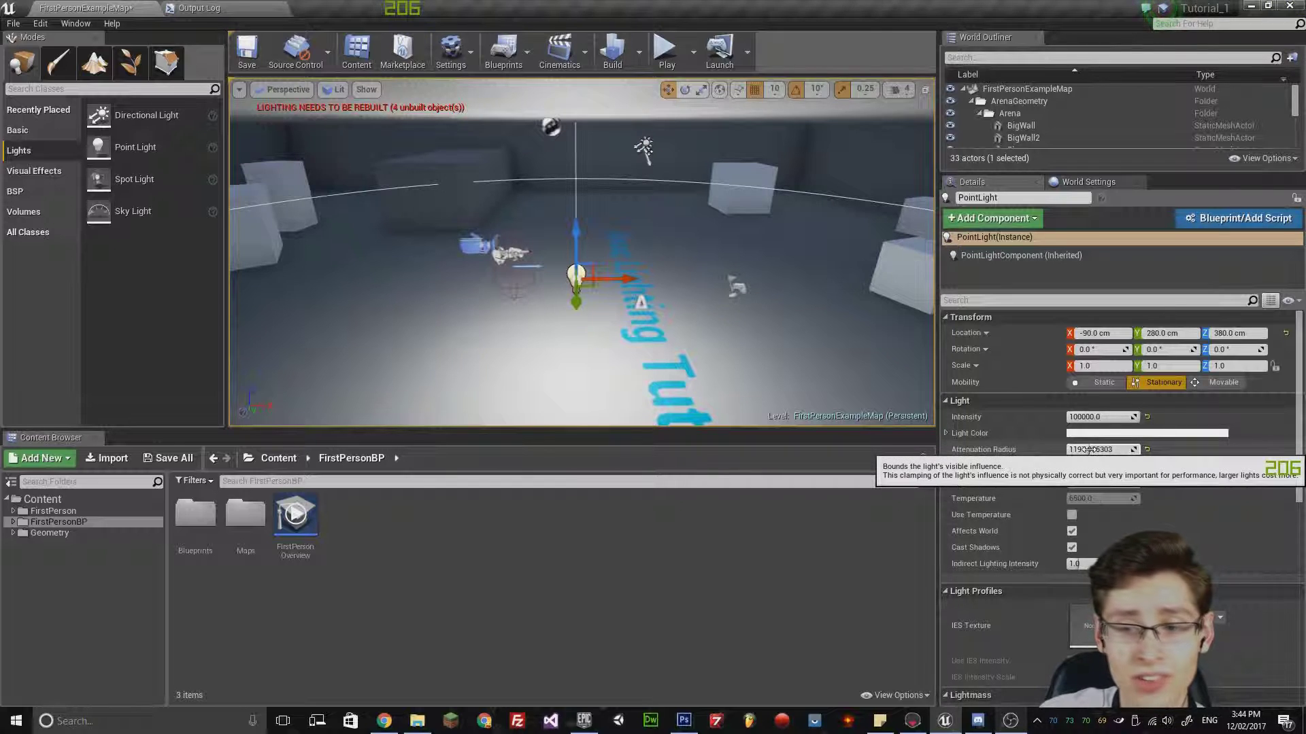
pyautogui.moveTo(1088, 449); pyautogui.dragTo(1113, 449)
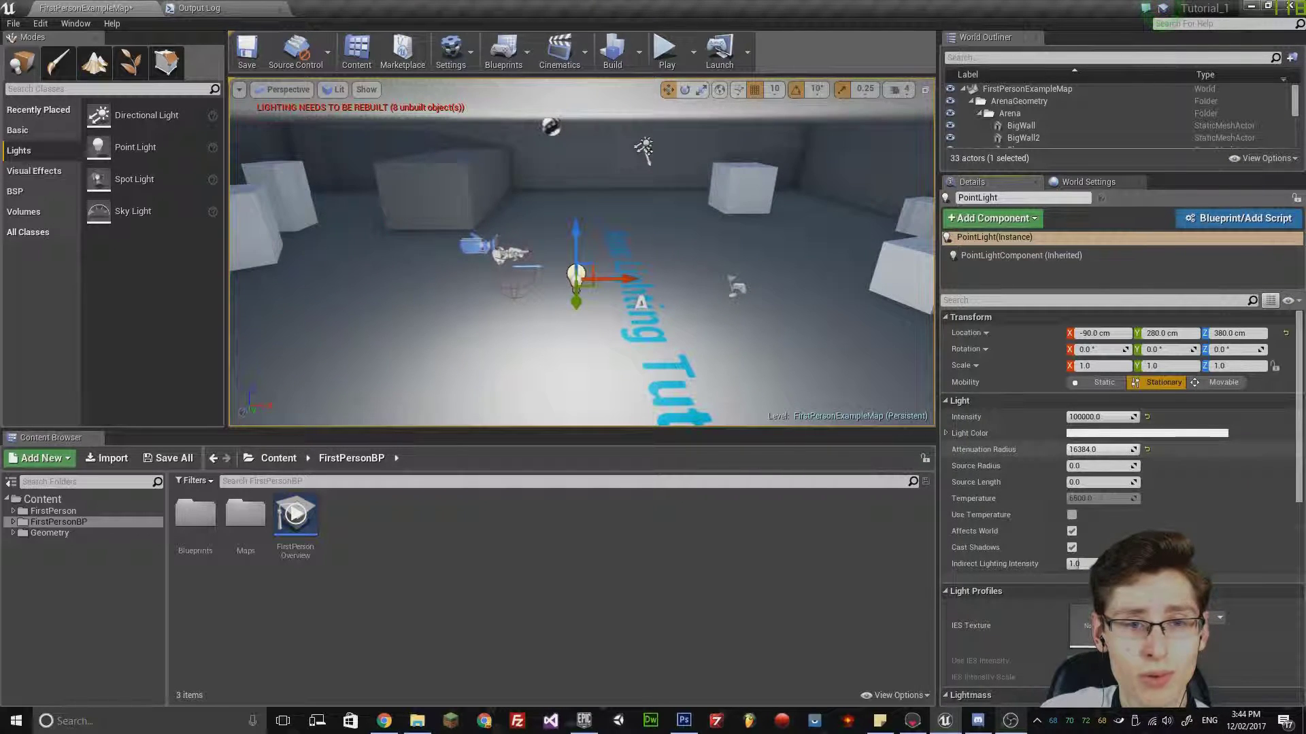
pyautogui.moveTo(748, 286); pyautogui.dragTo(847, 354, button='right')
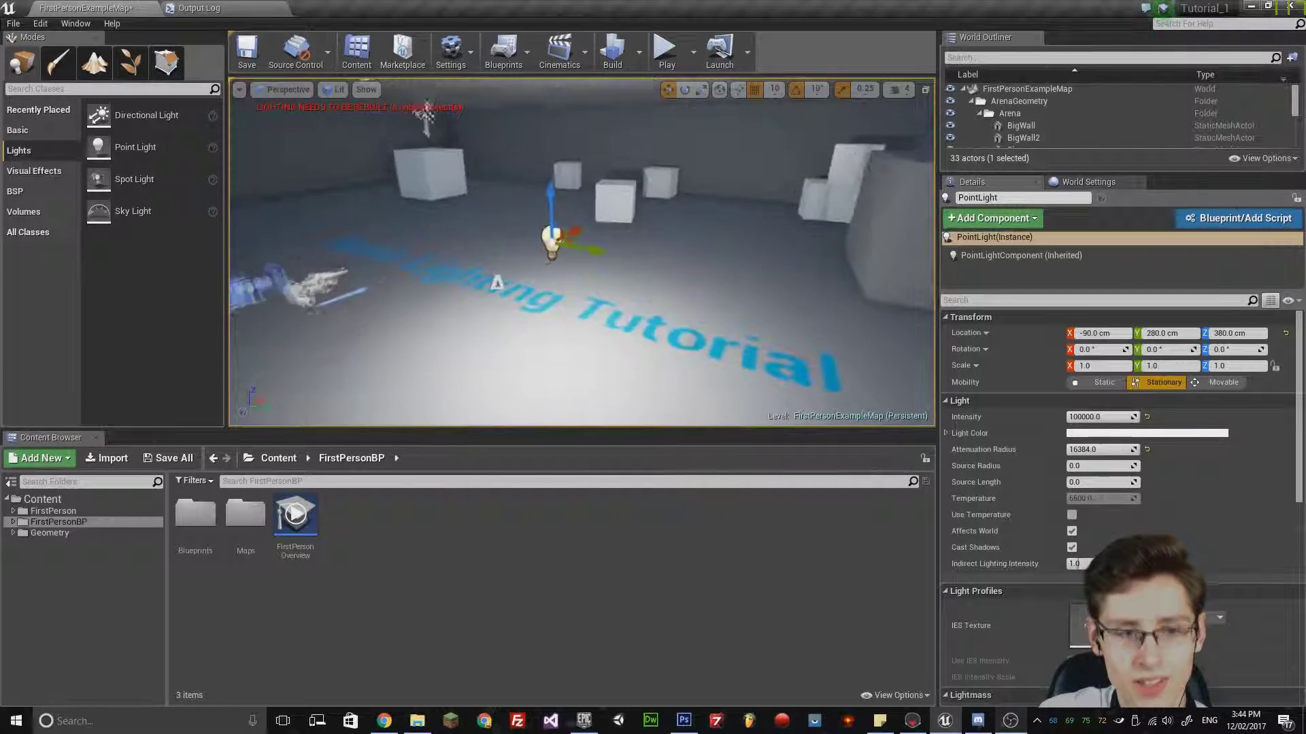
pyautogui.moveTo(564, 258); pyautogui.dragTo(558, 255, button='right')
pyautogui.moveTo(808, 317)
pyautogui.mouseDown(button='right')
pyautogui.moveTo(820, 330)
pyautogui.moveTo(792, 316)
pyautogui.moveTo(801, 326)
pyautogui.mouseUp(button='right')
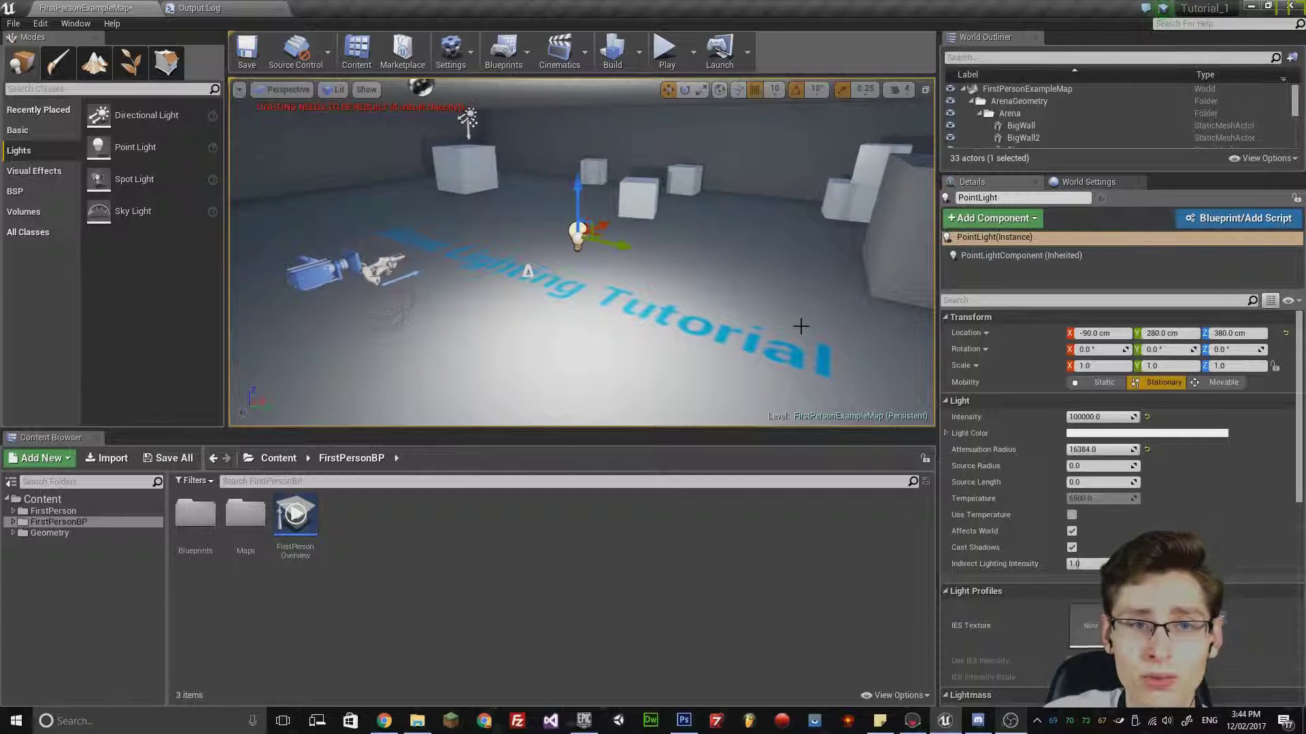
# Step: Build only the lighting for the level and view the lit floor around the point light
pyautogui.click(640, 59)
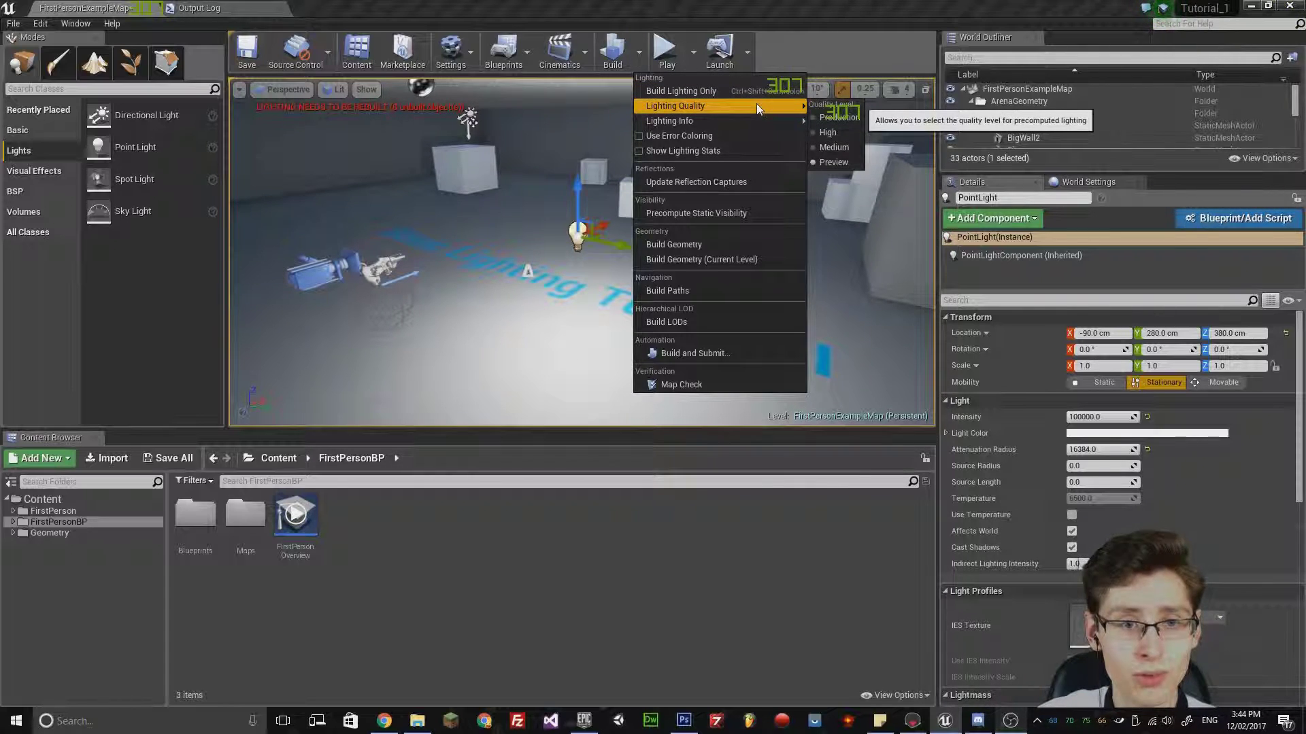
pyautogui.click(690, 93)
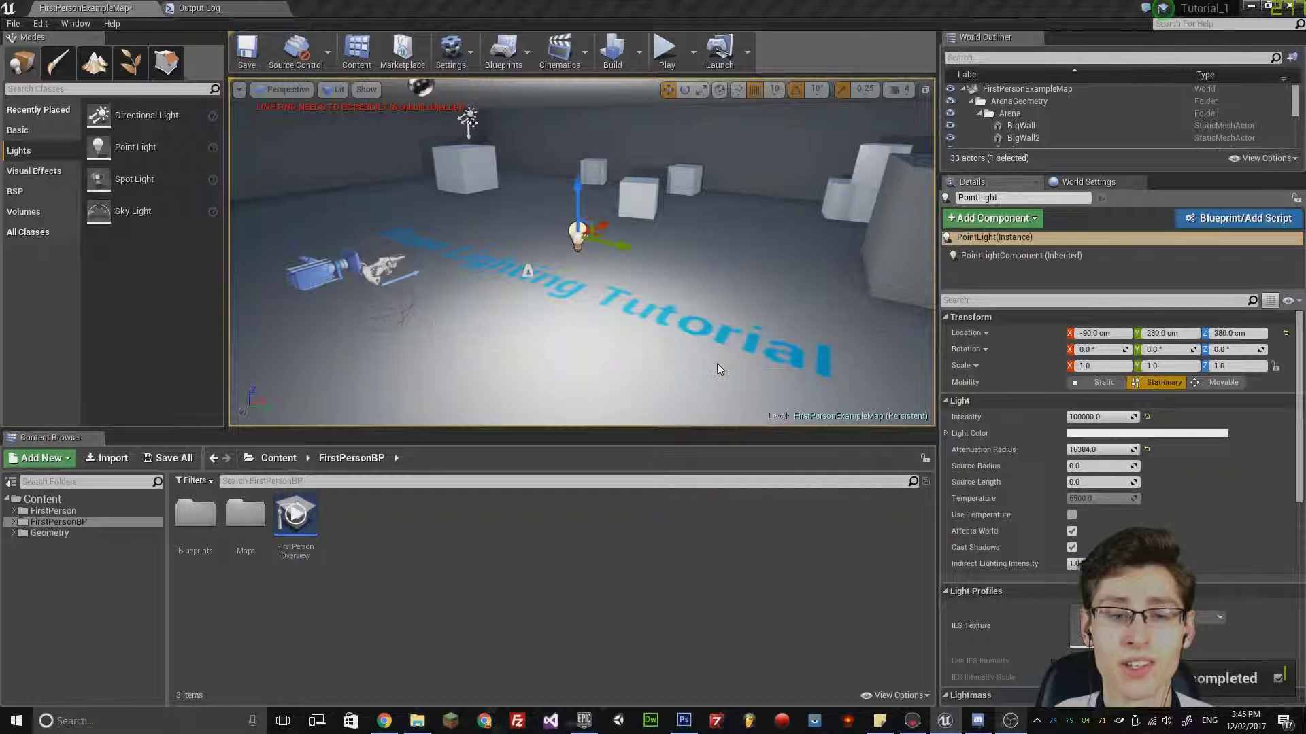
pyautogui.moveTo(695, 330)
pyautogui.mouseDown(button='right')
pyautogui.moveTo(695, 289)
pyautogui.moveTo(516, 265)
pyautogui.moveTo(695, 331)
pyautogui.mouseUp(button='right')
pyautogui.press('w')
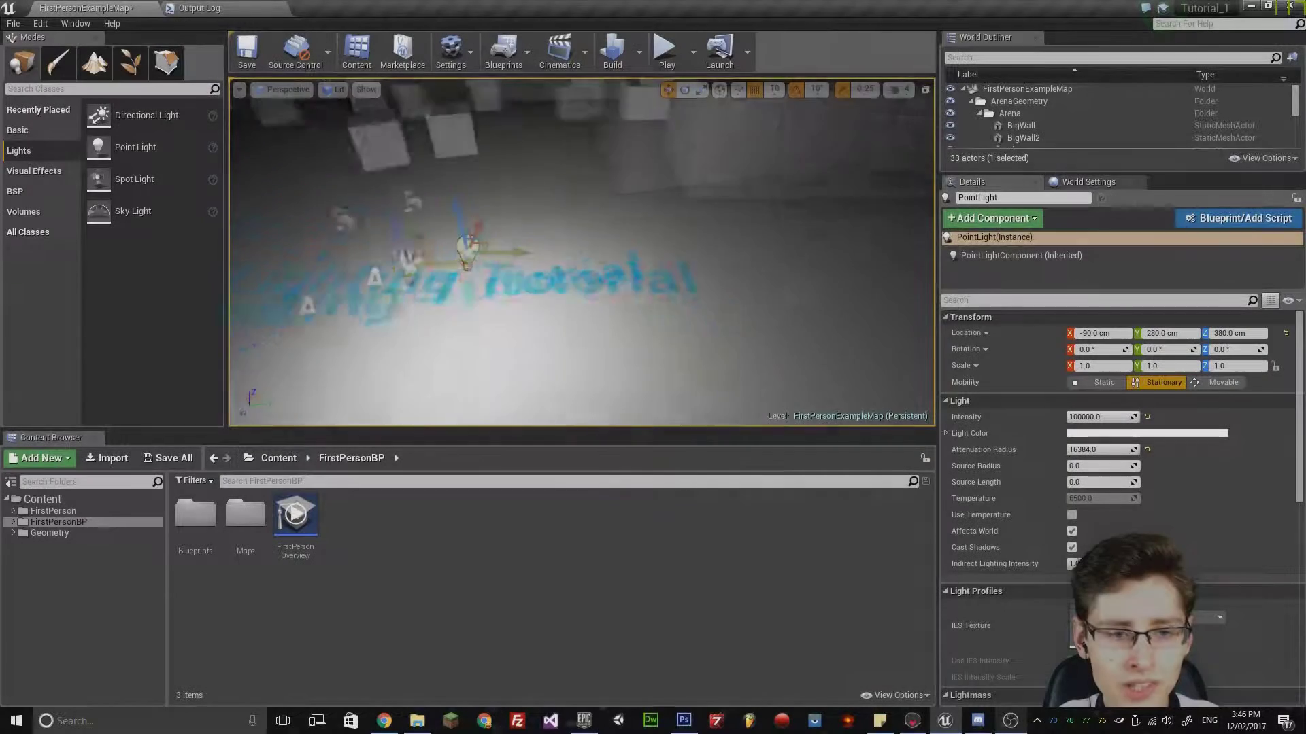
# Step: Replace the point light with a spot light in front of the cubes and rotate it 90 degrees to aim horizontally
pyautogui.moveTo(695, 331); pyautogui.dragTo(695, 332, button='right')
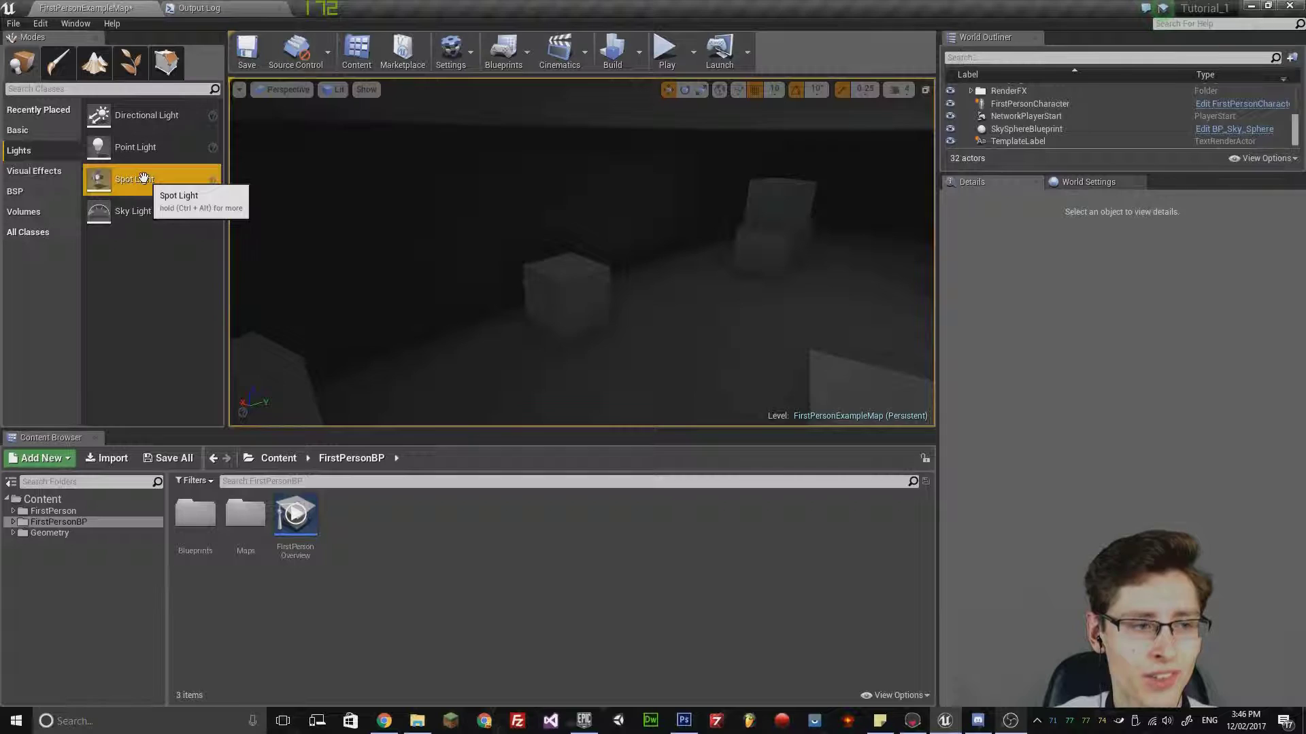
pyautogui.moveTo(142, 178); pyautogui.dragTo(542, 311)
pyautogui.moveTo(580, 352); pyautogui.dragTo(547, 388)
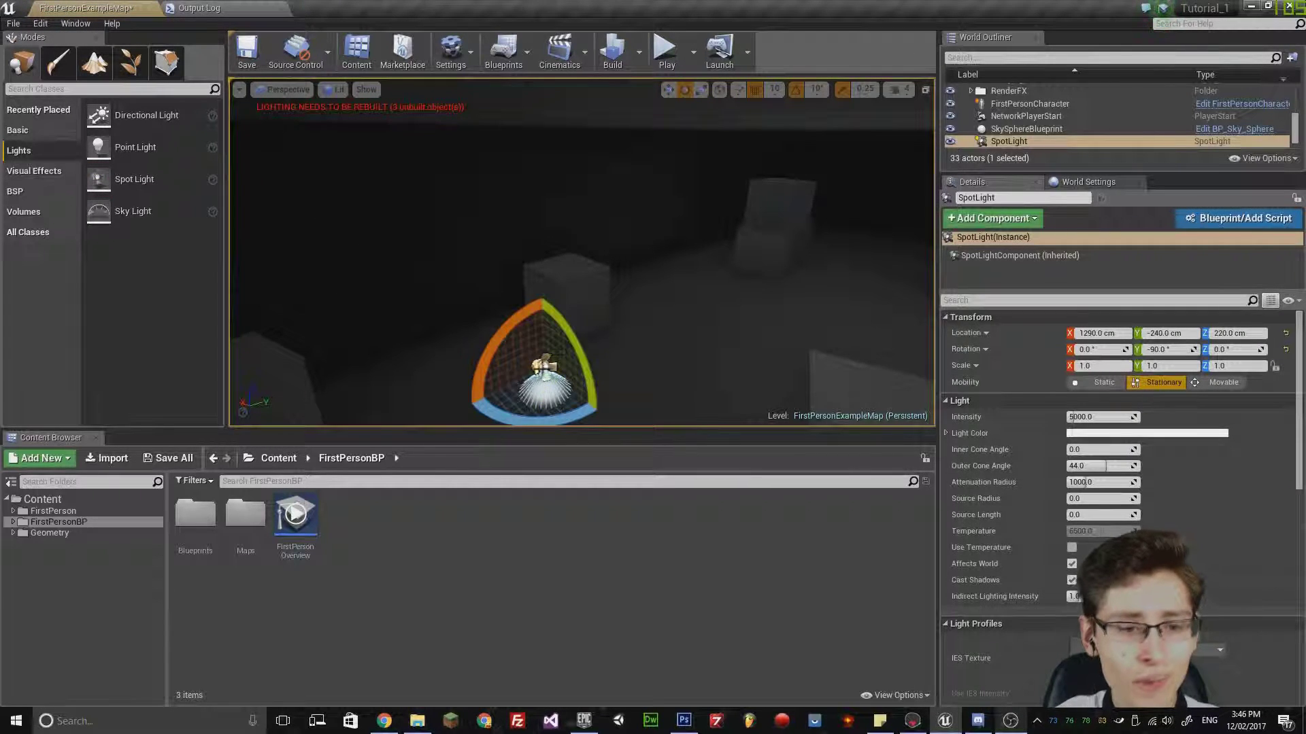
pyautogui.moveTo(547, 367); pyautogui.dragTo(616, 401, button='right')
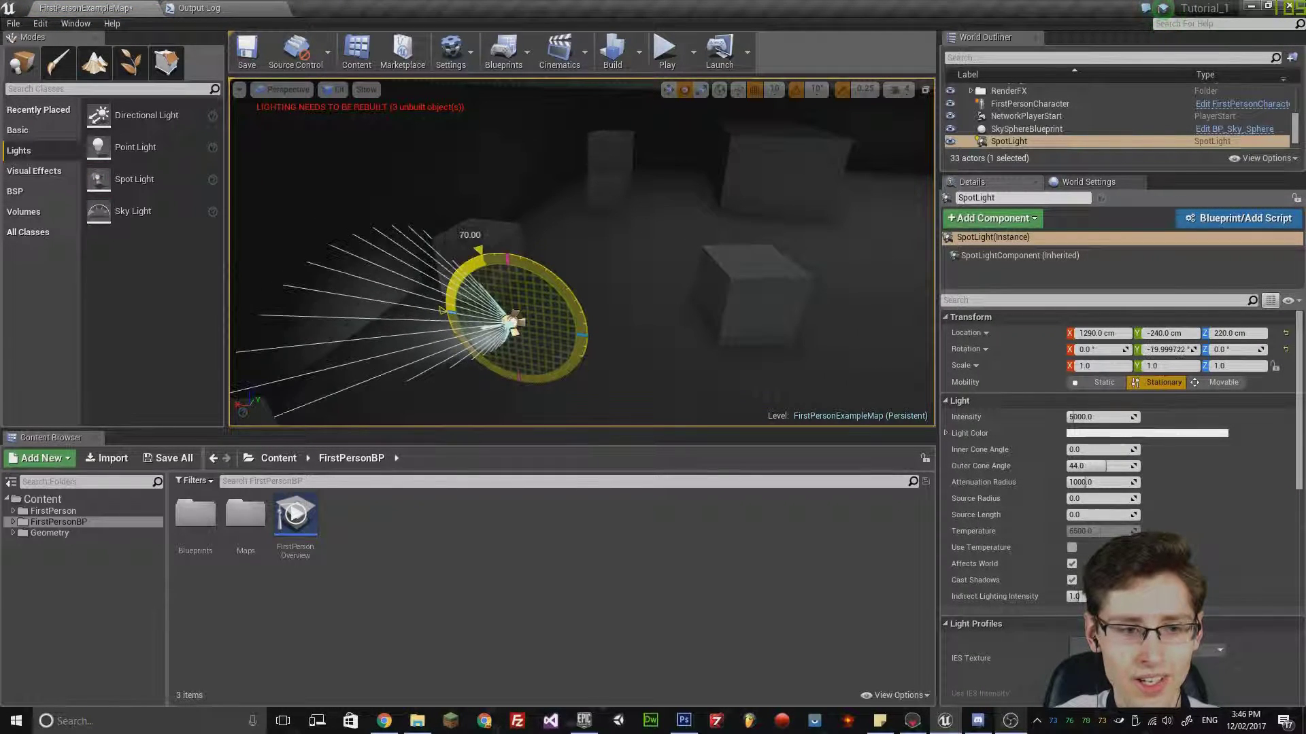
pyautogui.moveTo(478, 250); pyautogui.dragTo(505, 249)
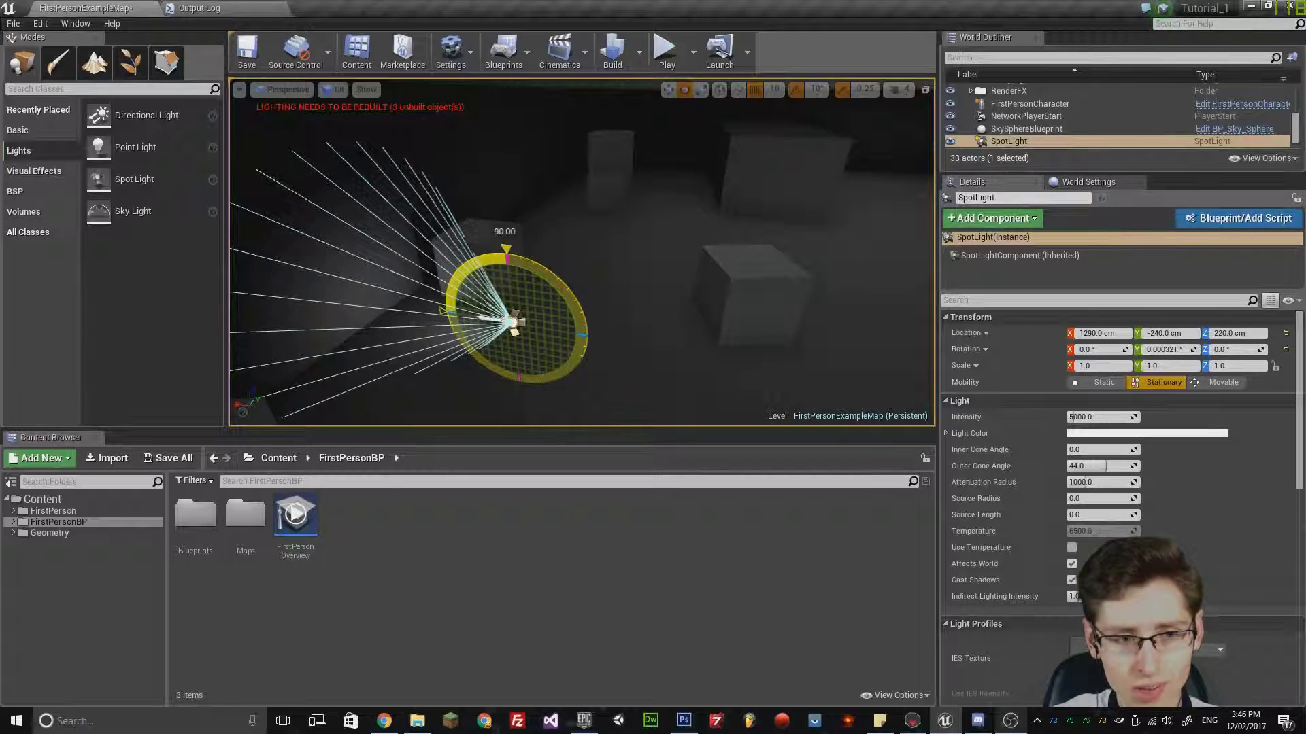
pyautogui.moveTo(506, 249); pyautogui.dragTo(541, 278, button='right')
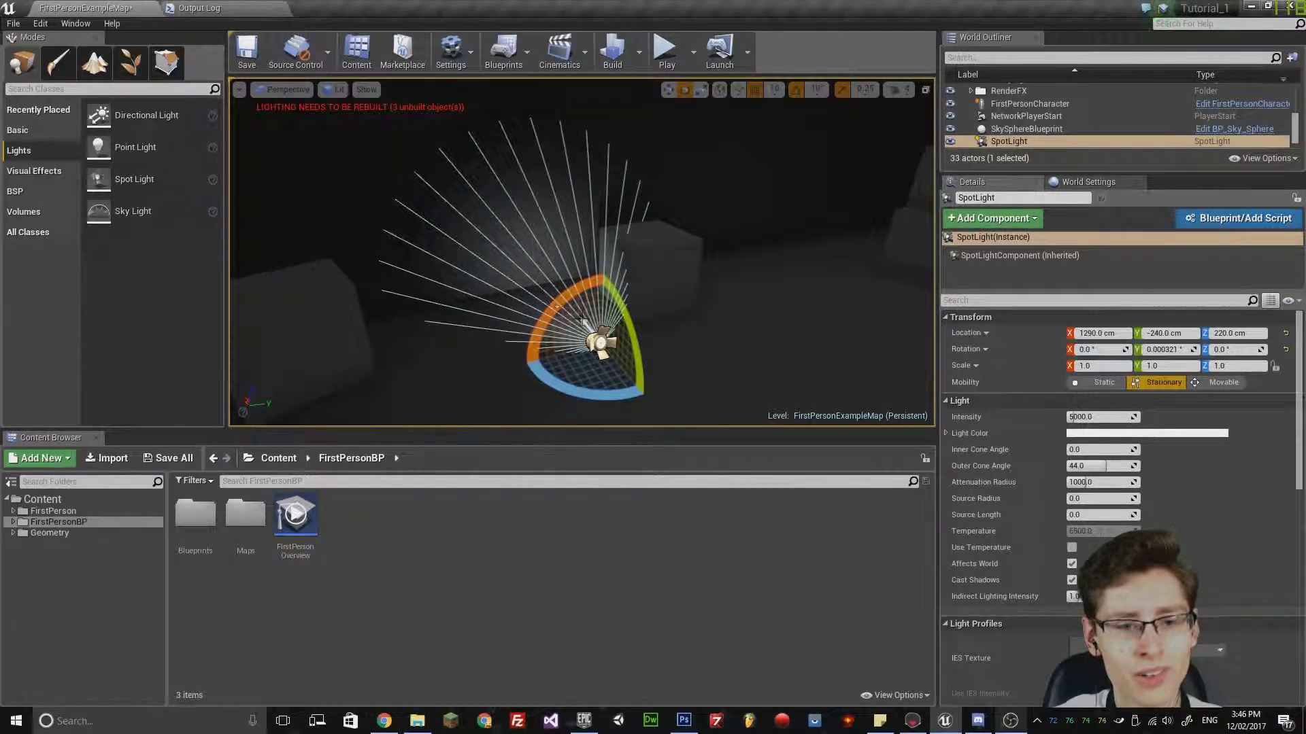
# Step: Move the spot light to X 860, Y -240 and raise it to Z 410 cm
pyautogui.moveTo(599, 303); pyautogui.dragTo(599, 192)
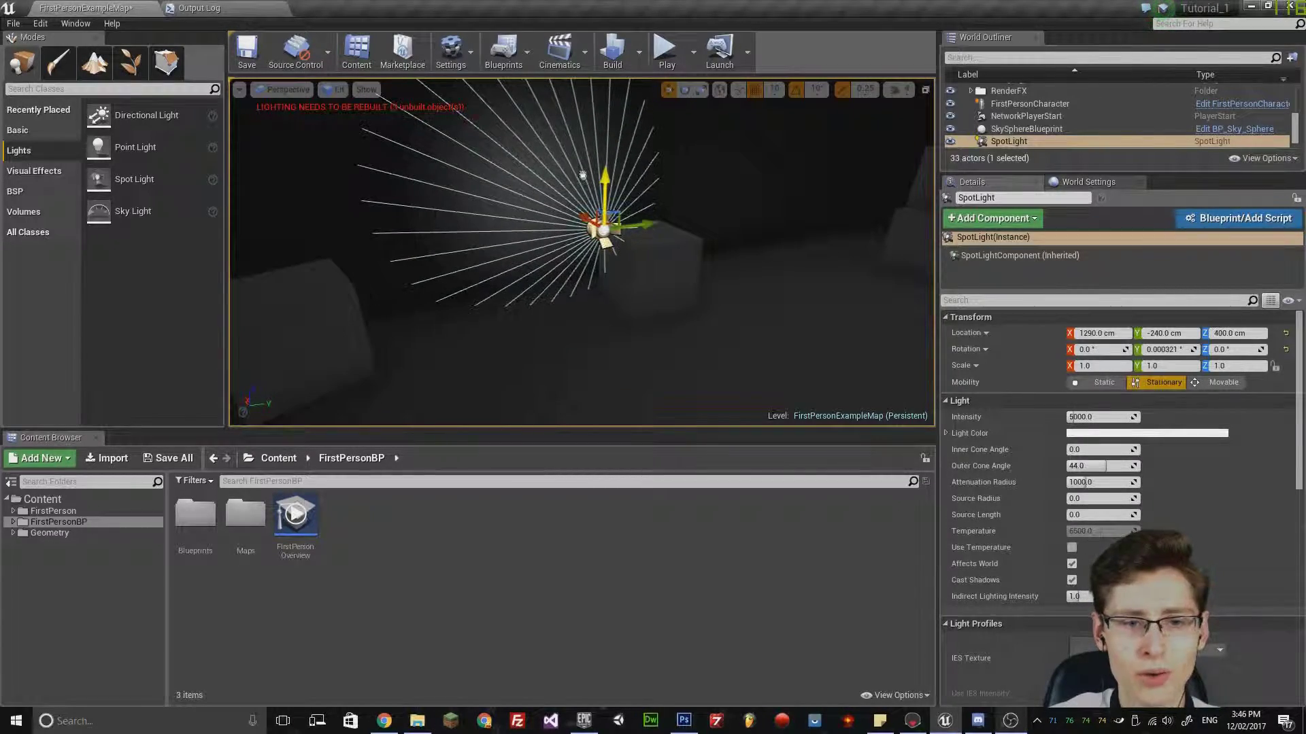
pyautogui.moveTo(599, 193); pyautogui.dragTo(720, 207, button='right')
pyautogui.moveTo(578, 238); pyautogui.dragTo(604, 246, button='right')
pyautogui.moveTo(603, 253); pyautogui.dragTo(884, 286)
pyautogui.press('f')
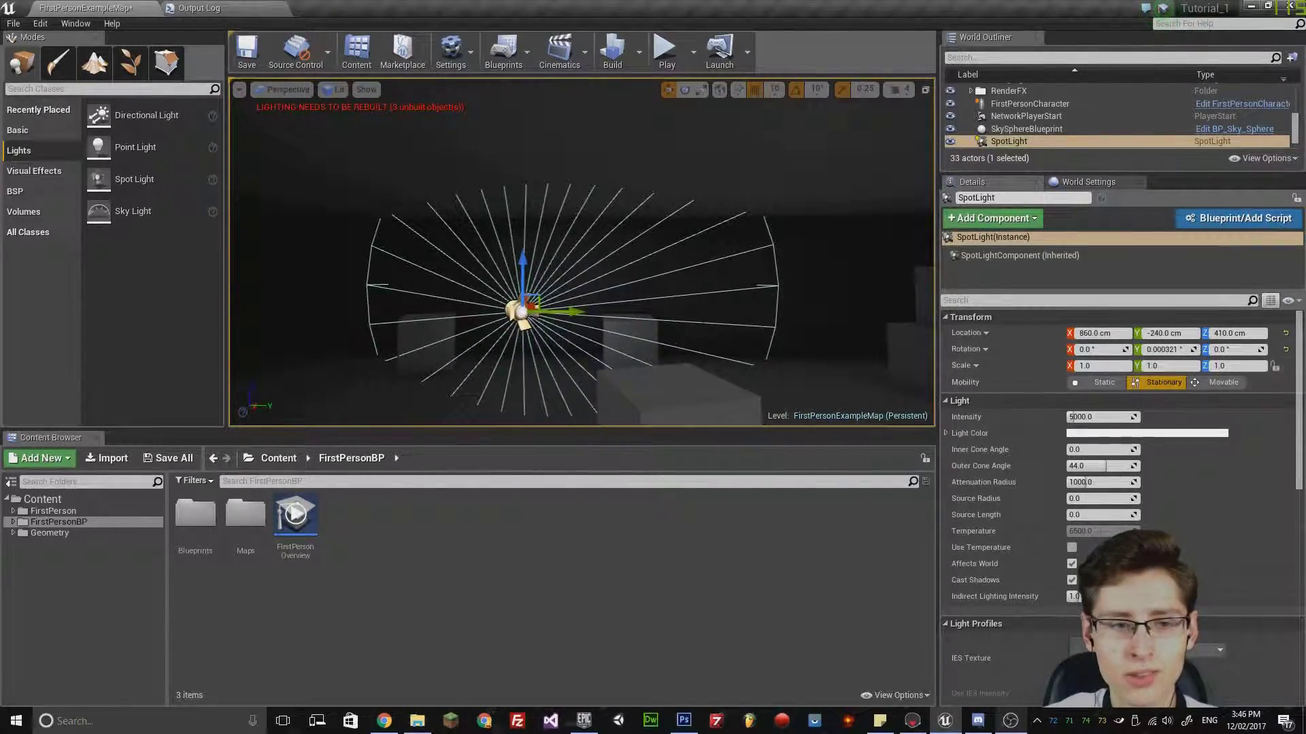
pyautogui.moveTo(581, 252); pyautogui.dragTo(592, 275, button='right')
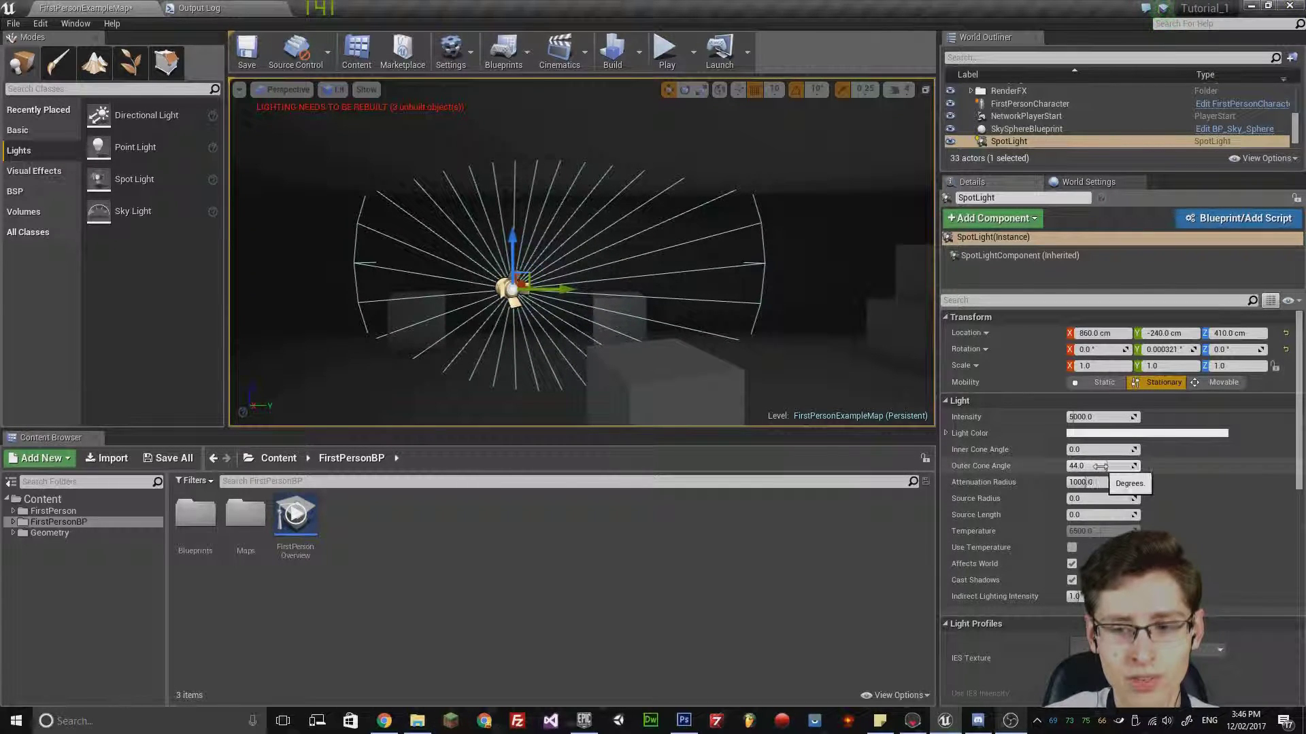
# Step: Set the spot light's outer cone angle to about 23.7 degrees and its intensity to about 10983
pyautogui.moveTo(1103, 467); pyautogui.dragTo(1091, 466)
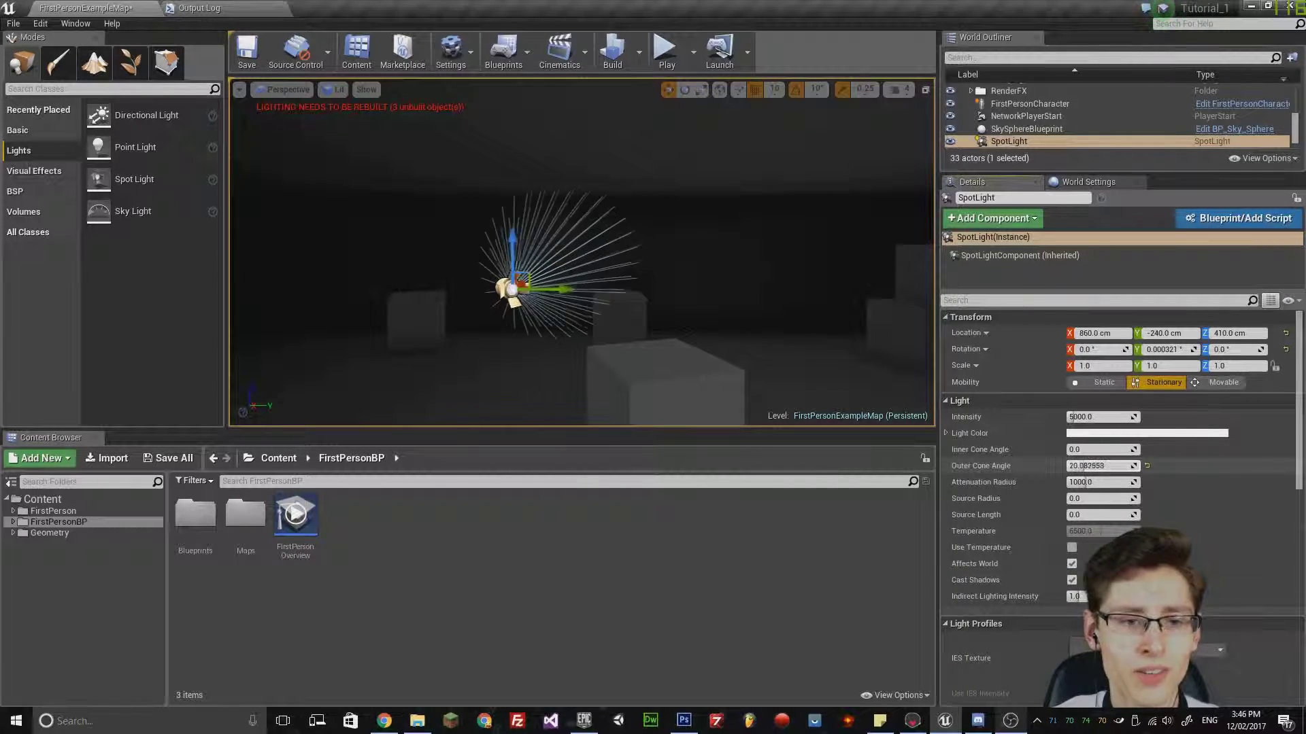
pyautogui.moveTo(1101, 467); pyautogui.dragTo(1122, 466)
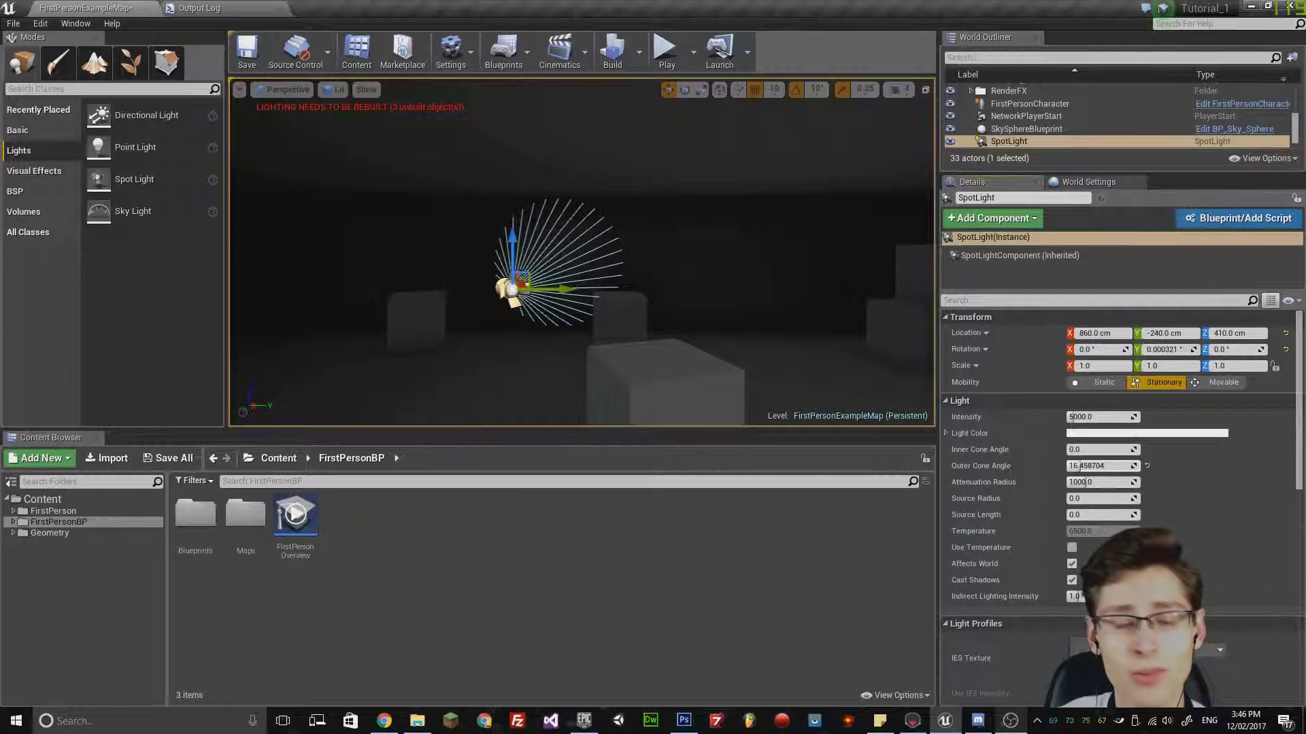
pyautogui.press('w')
pyautogui.press('d')
pyautogui.press('a')
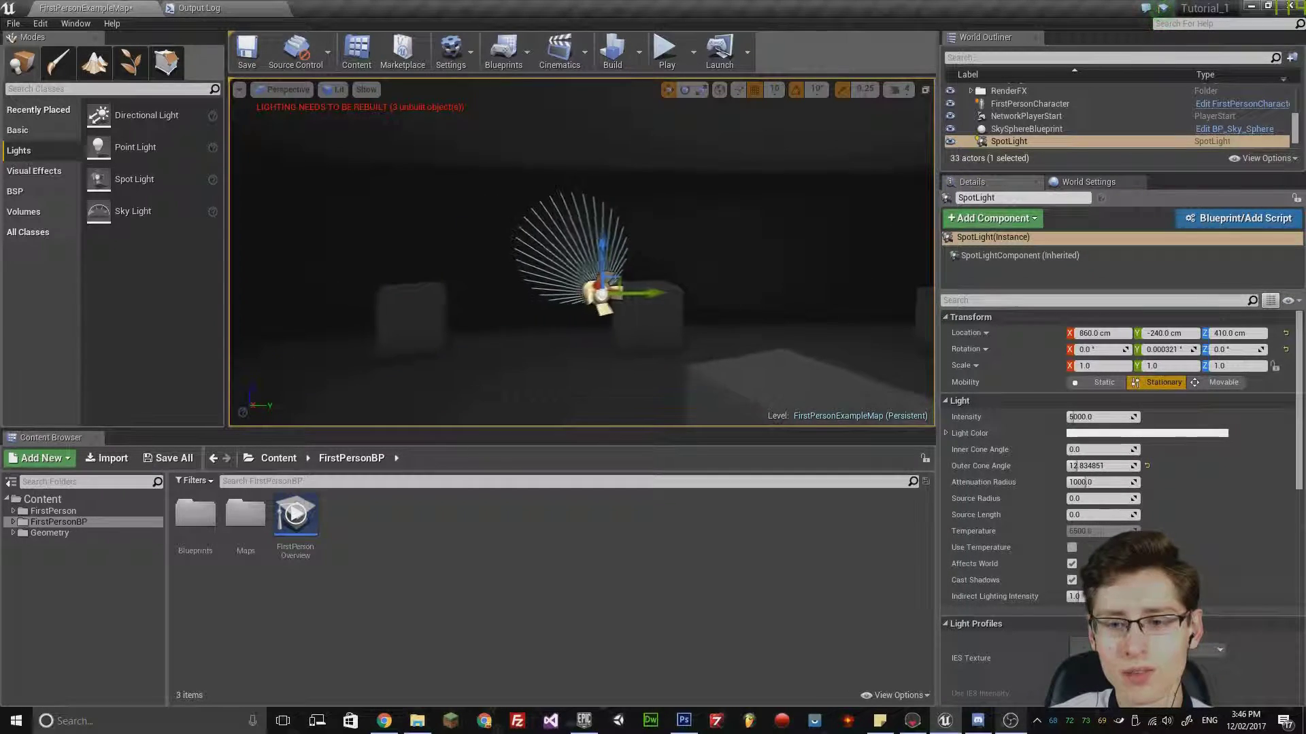
pyautogui.keyDown('alt'); pyautogui.moveTo(517, 251); pyautogui.dragTo(449, 255); pyautogui.keyUp('alt')
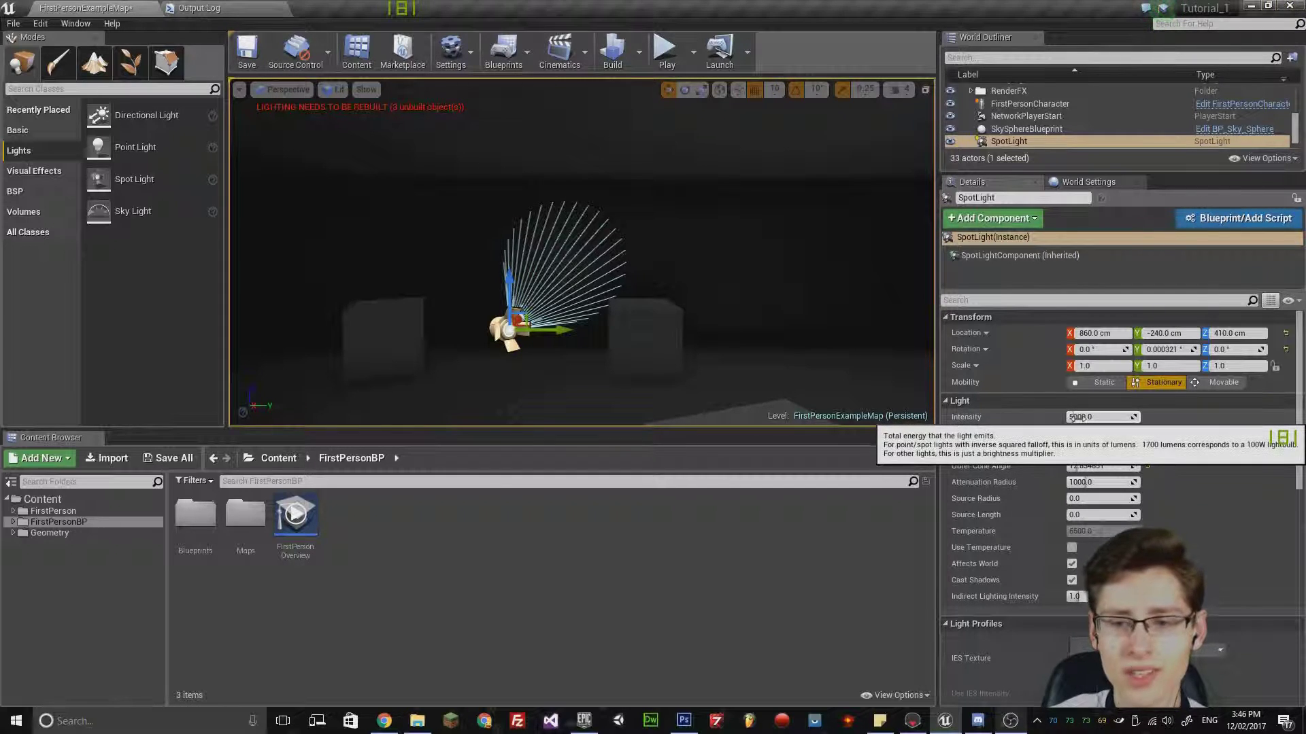
pyautogui.moveTo(1074, 418); pyautogui.dragTo(1129, 417)
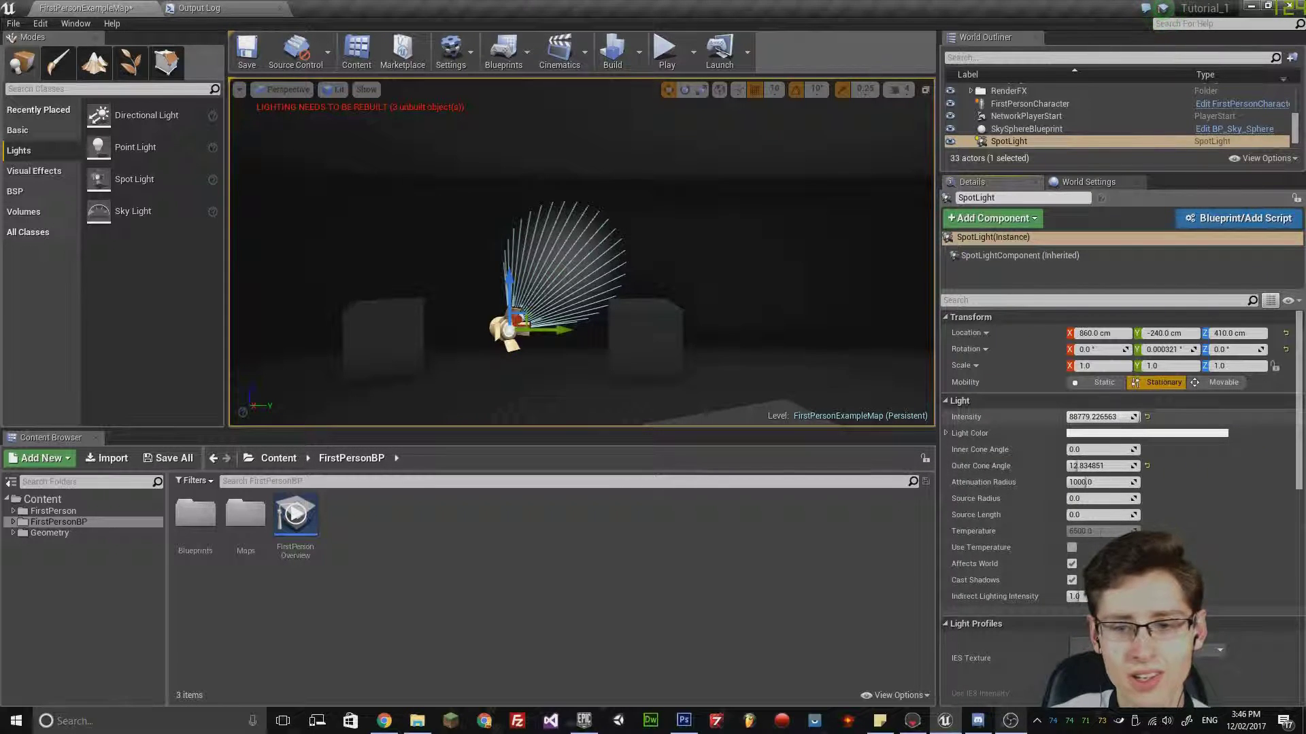
pyautogui.moveTo(1087, 465)
pyautogui.mouseDown()
pyautogui.moveTo(1143, 466)
pyautogui.moveTo(1088, 468)
pyautogui.mouseUp()
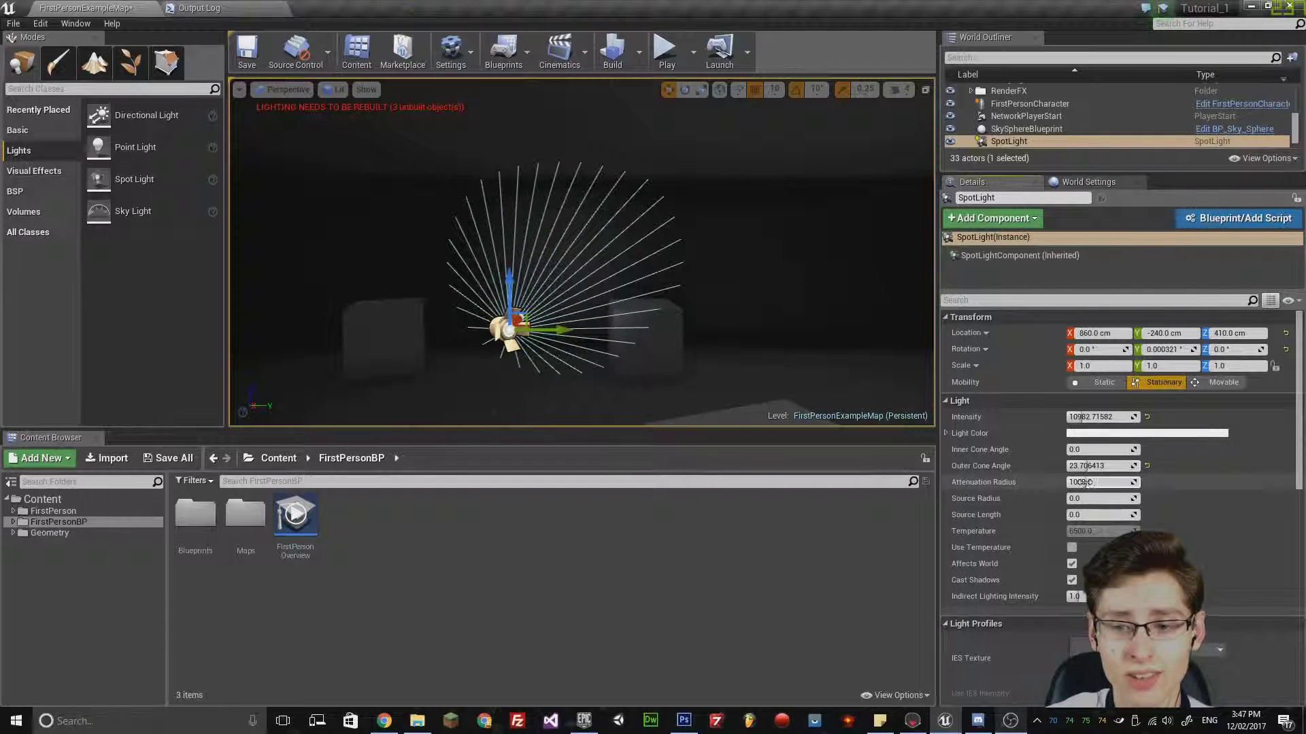
# Step: Shorten the spot light's attenuation radius to about 361 and view its cone from the side
pyautogui.moveTo(1088, 482); pyautogui.dragTo(1078, 482)
pyautogui.moveTo(748, 286); pyautogui.dragTo(931, 286, button='right')
pyautogui.press('a')
pyautogui.press('w')
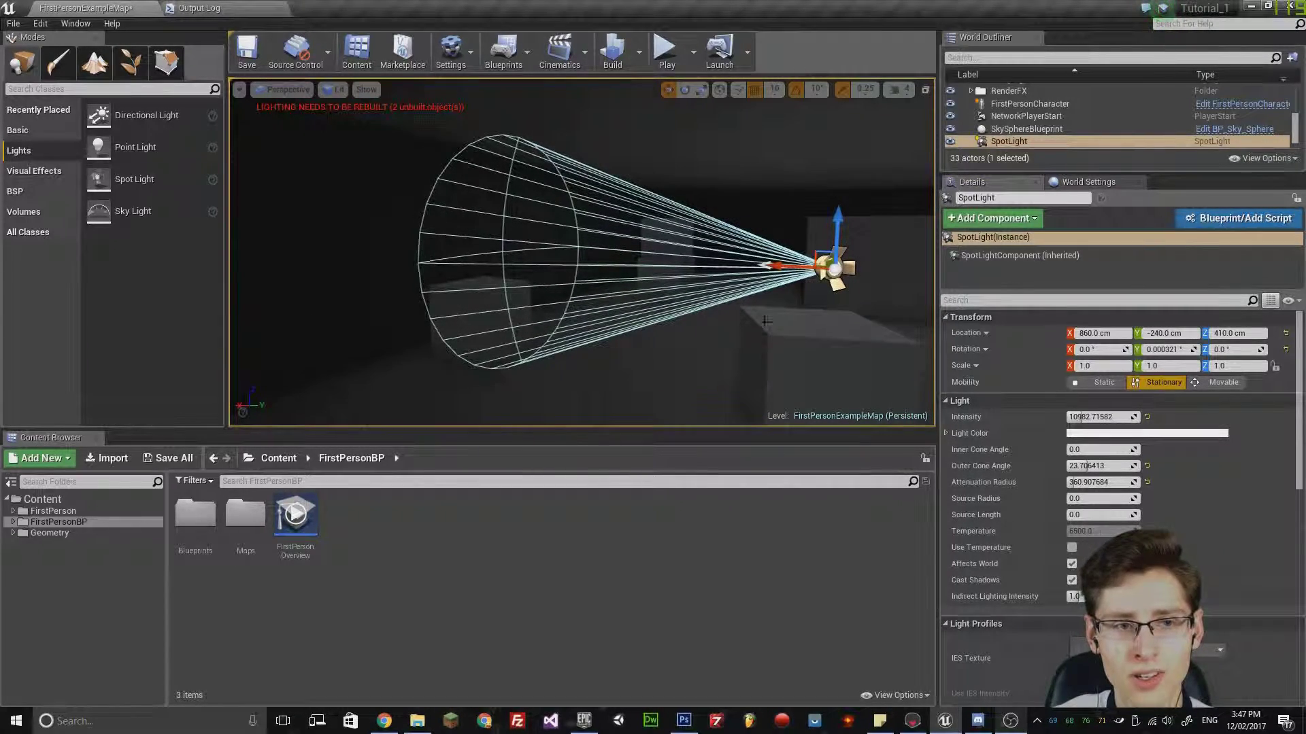
pyautogui.moveTo(1098, 482)
pyautogui.mouseDown()
pyautogui.moveTo(1061, 482)
pyautogui.moveTo(1102, 482)
pyautogui.mouseUp()
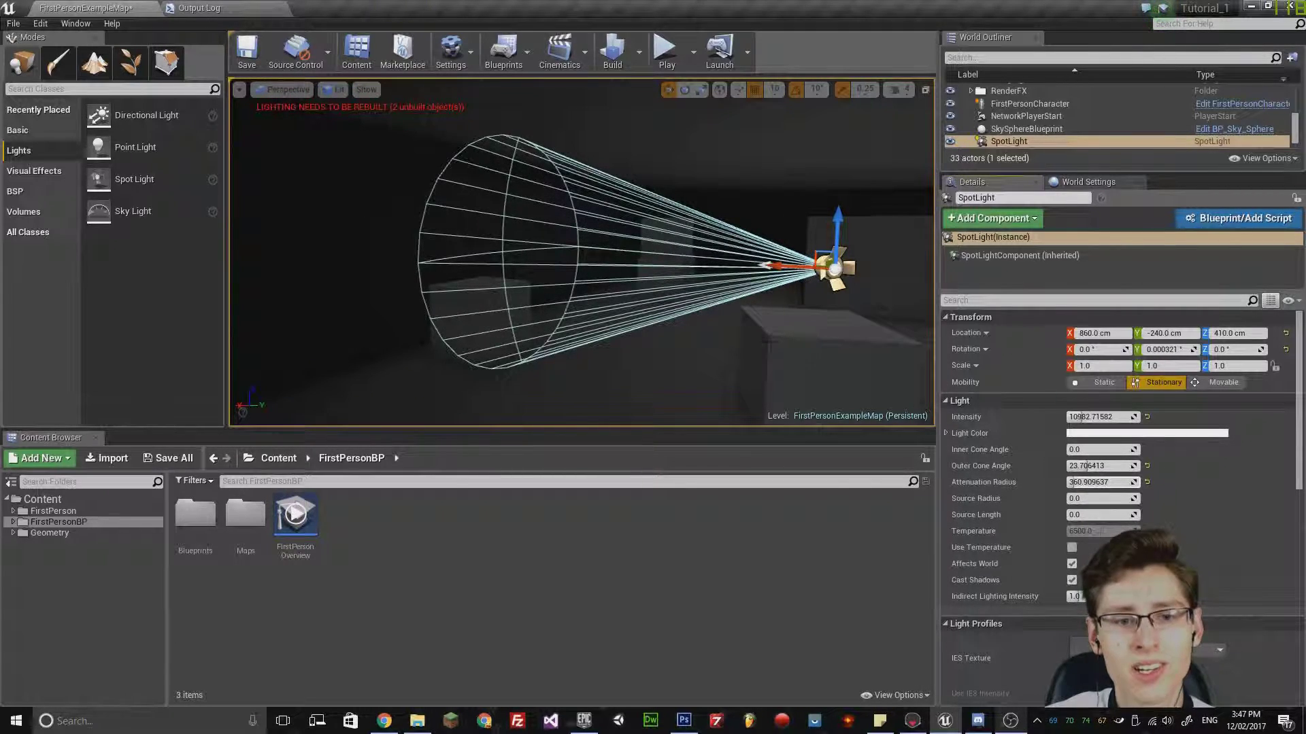
# Step: Increase the spot light's attenuation radius to about 1407
pyautogui.moveTo(905, 381); pyautogui.dragTo(845, 366, button='right')
pyautogui.moveTo(1082, 481); pyautogui.dragTo(1100, 481)
pyautogui.moveTo(782, 340); pyautogui.dragTo(911, 340, button='right')
pyautogui.moveTo(582, 251); pyautogui.dragTo(629, 265, button='right')
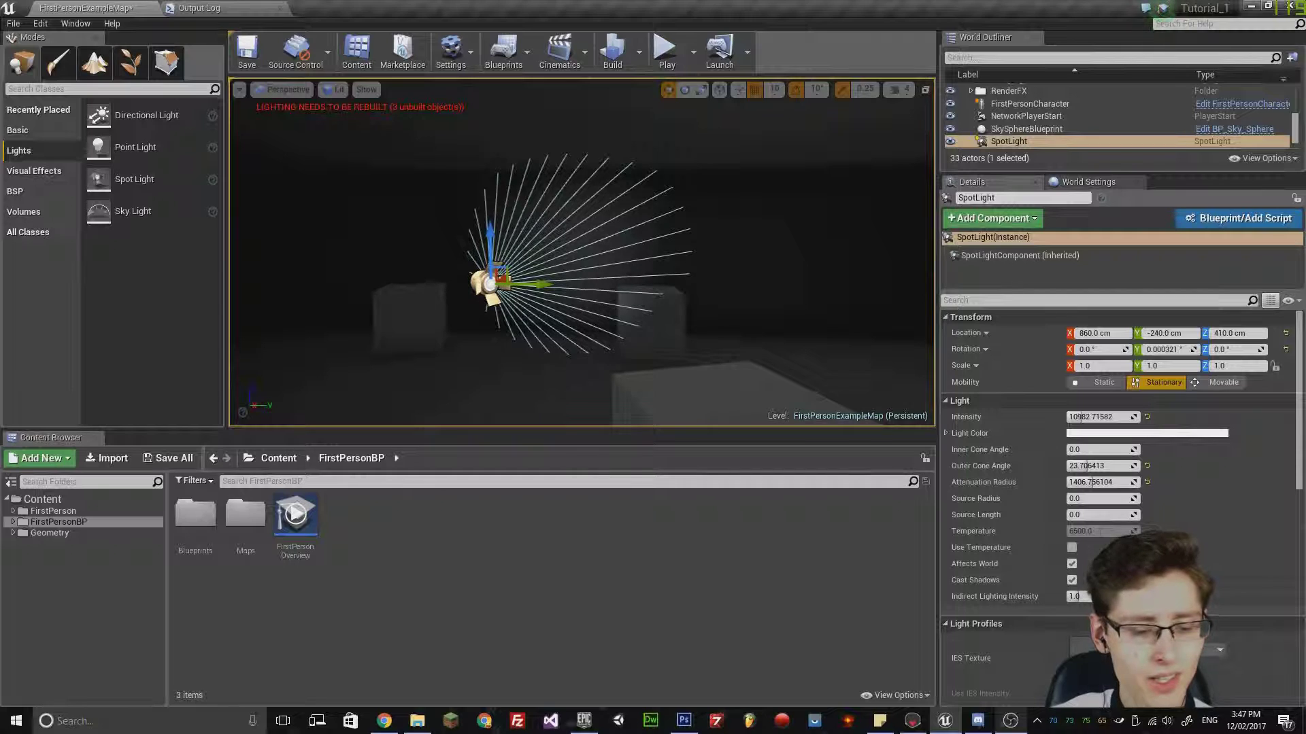
# Step: Duplicate the spot light four times in a row along Y, placing the copies at Y -220, -200, -180 and -140 cm
pyautogui.hotkey('ctrl', 'w')
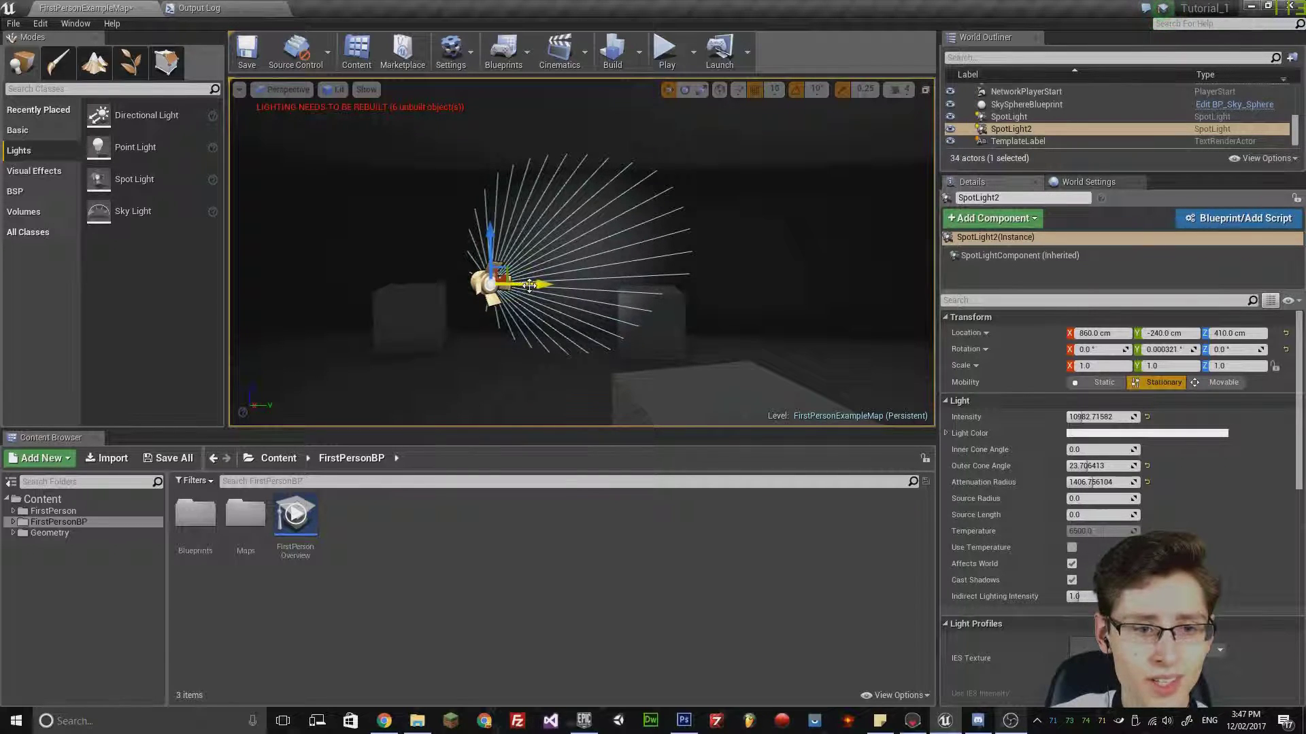
pyautogui.hotkey('ctrl', 'w')
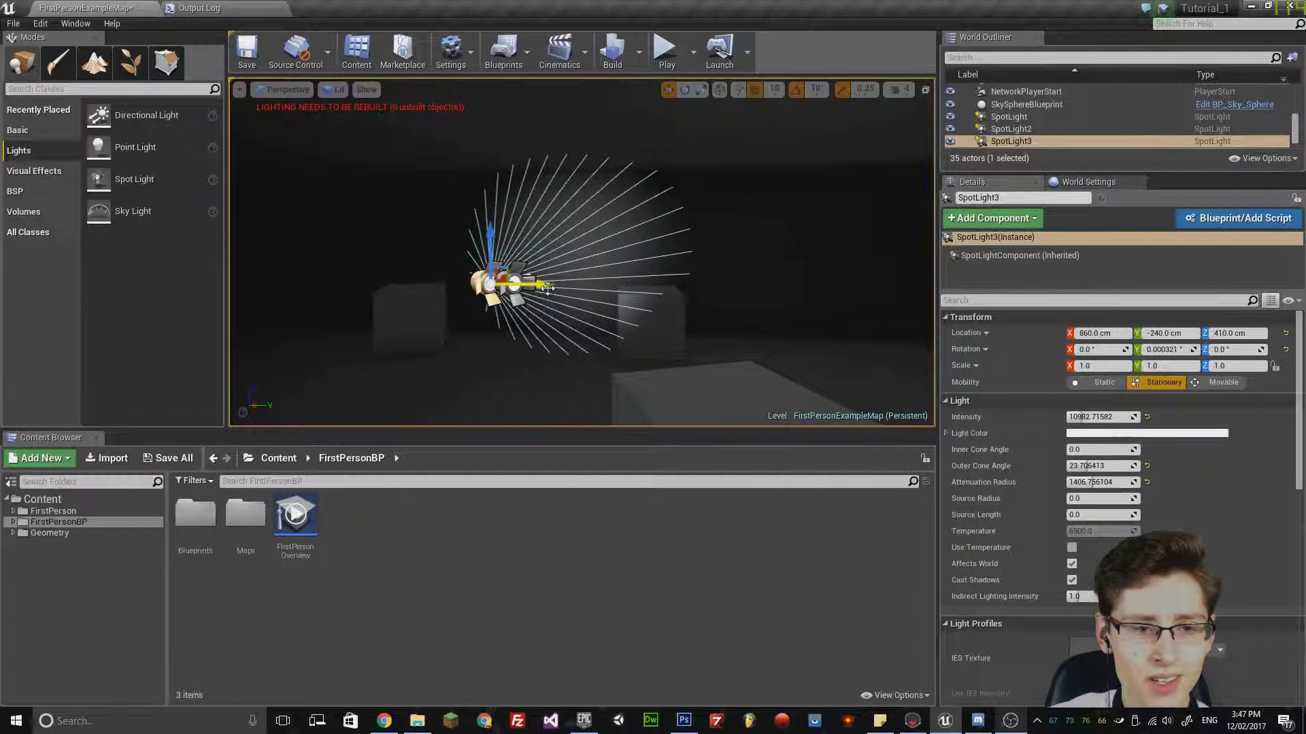
pyautogui.keyDown('alt'); pyautogui.moveTo(587, 292); pyautogui.dragTo(502, 276); pyautogui.keyUp('alt')
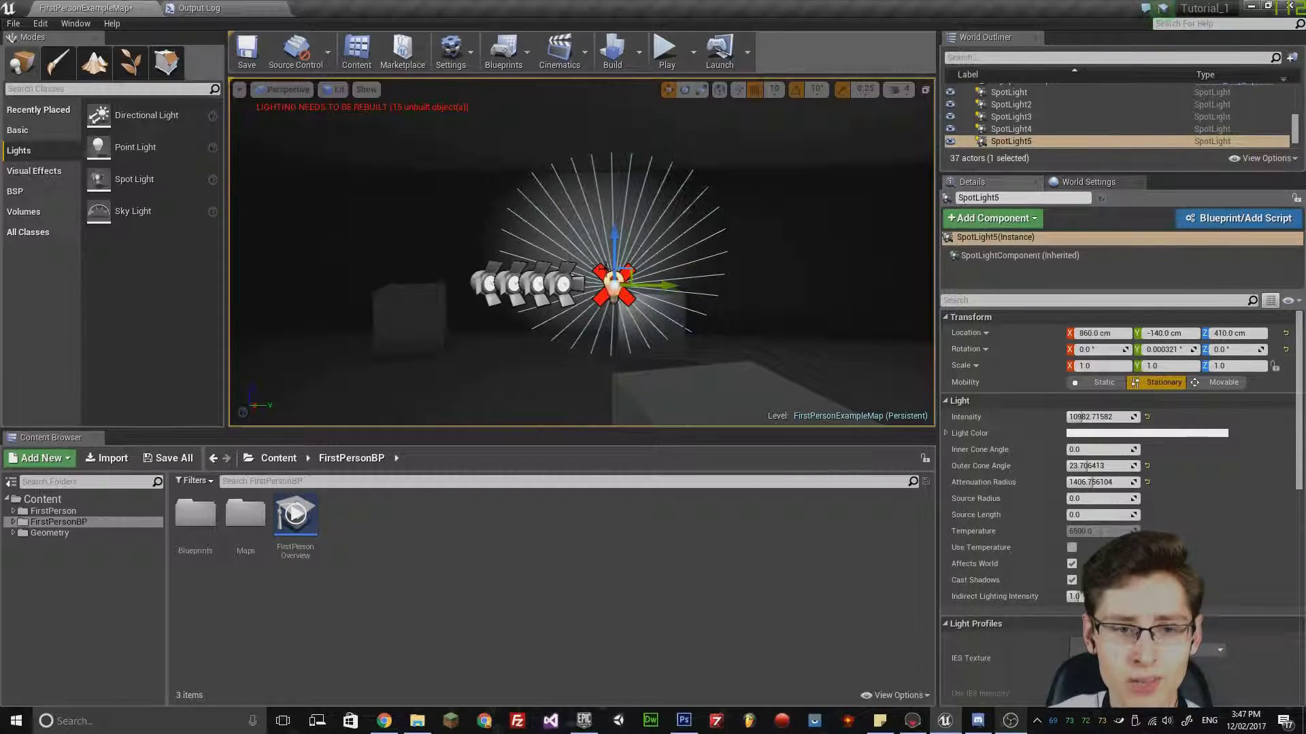
pyautogui.moveTo(582, 252); pyautogui.dragTo(707, 299, button='right')
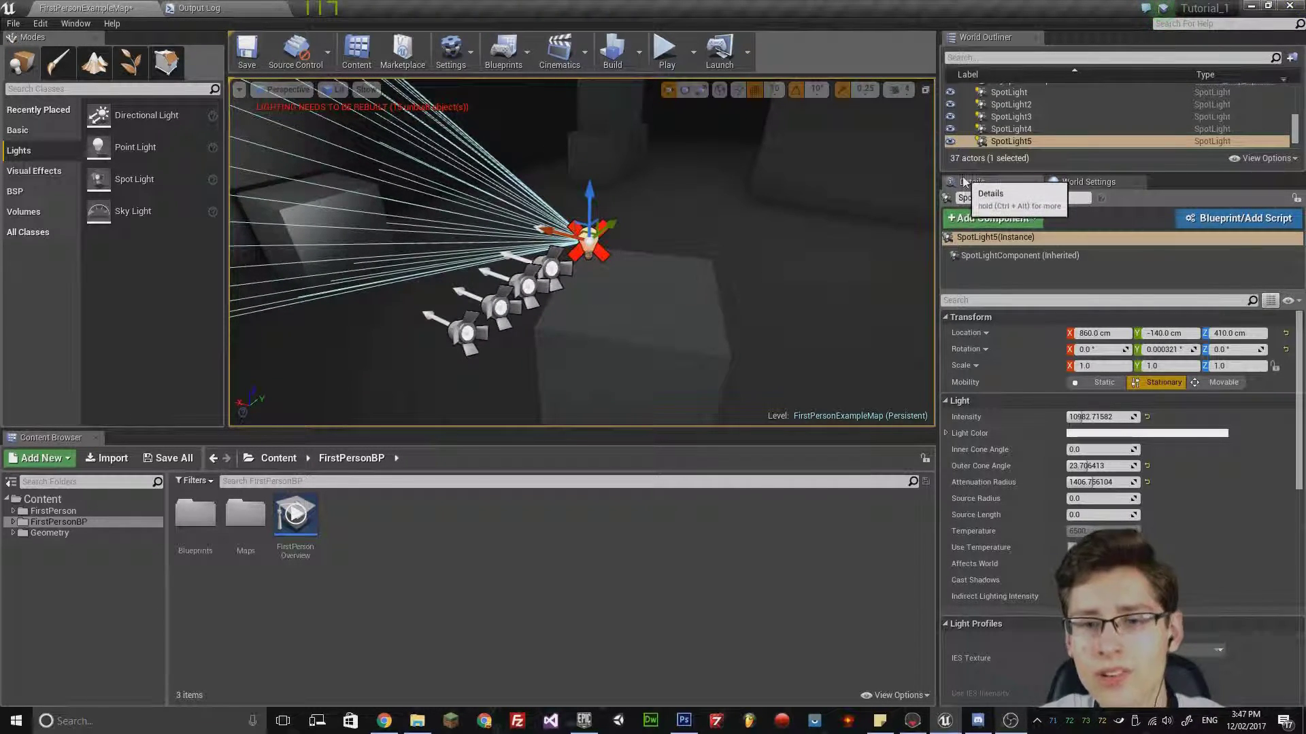
# Step: Set the mobility of each of the five spot lights in the row to Static
pyautogui.moveTo(959, 173); pyautogui.dragTo(958, 262)
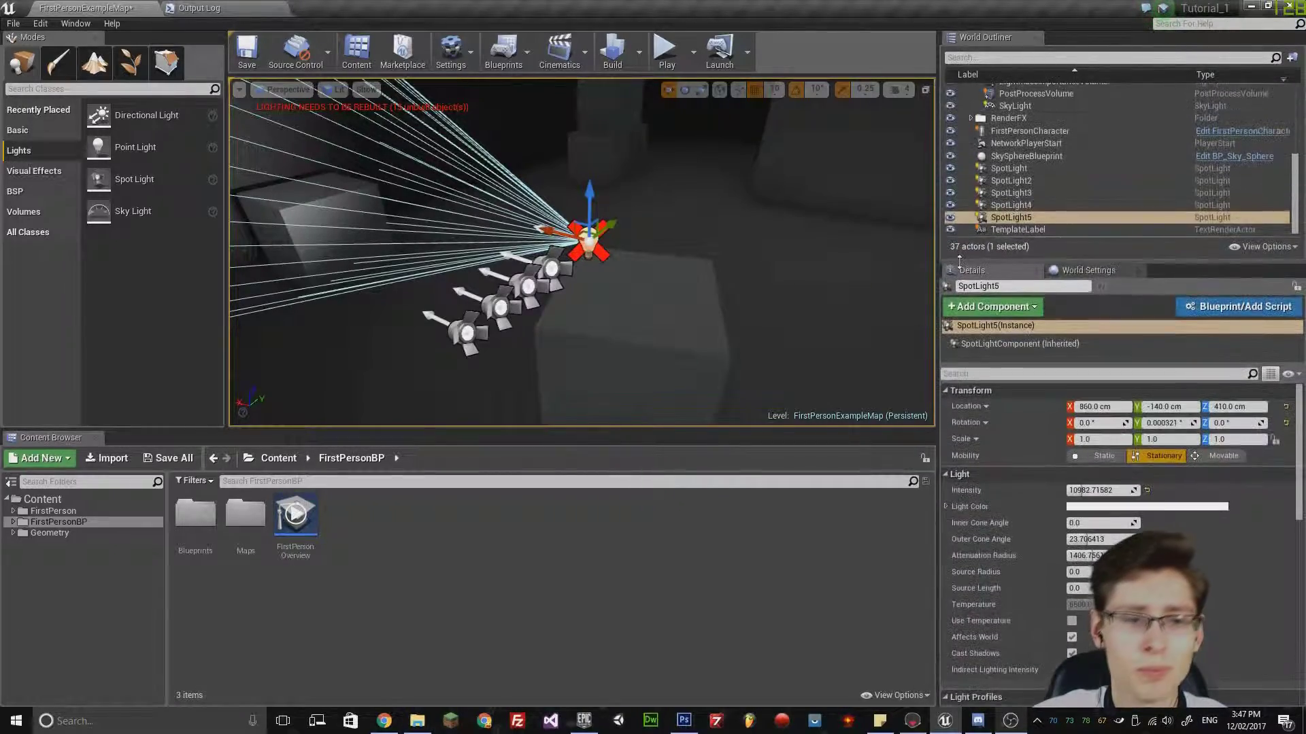
pyautogui.moveTo(702, 209); pyautogui.dragTo(602, 229, button='right')
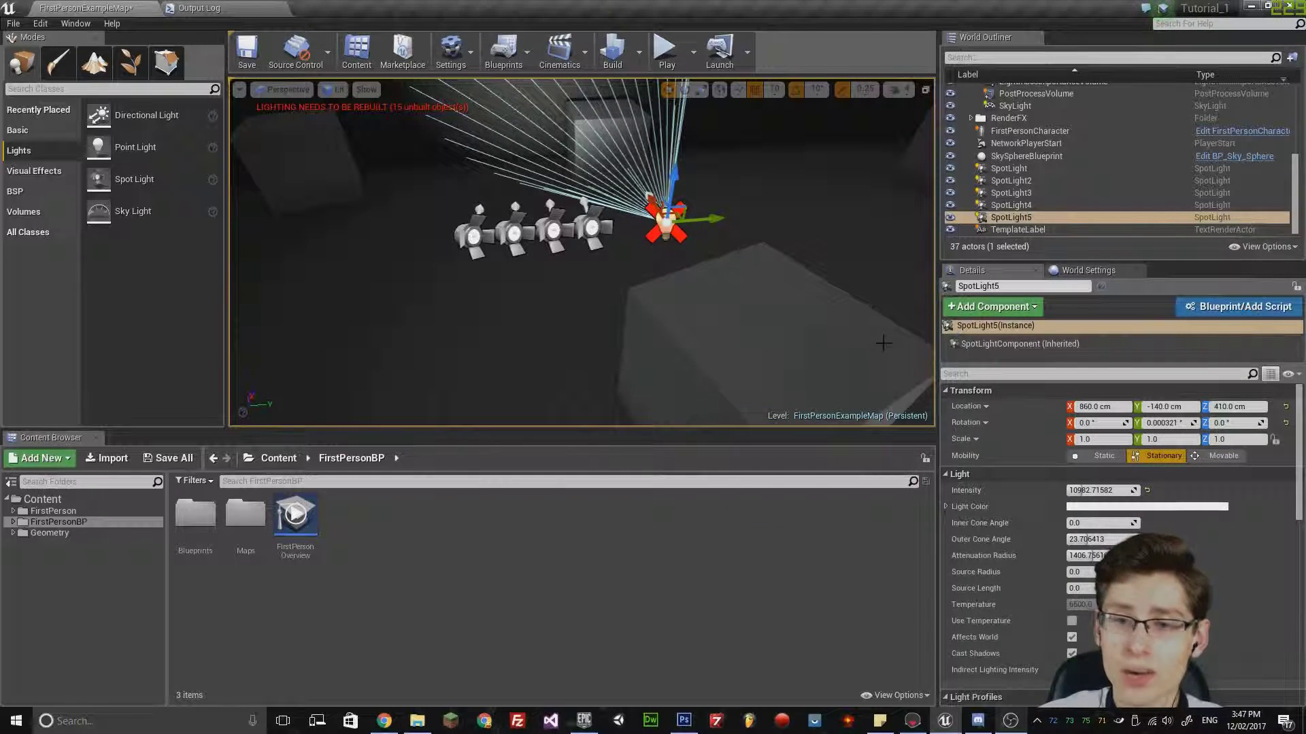
pyautogui.moveTo(602, 252); pyautogui.dragTo(602, 213, button='right')
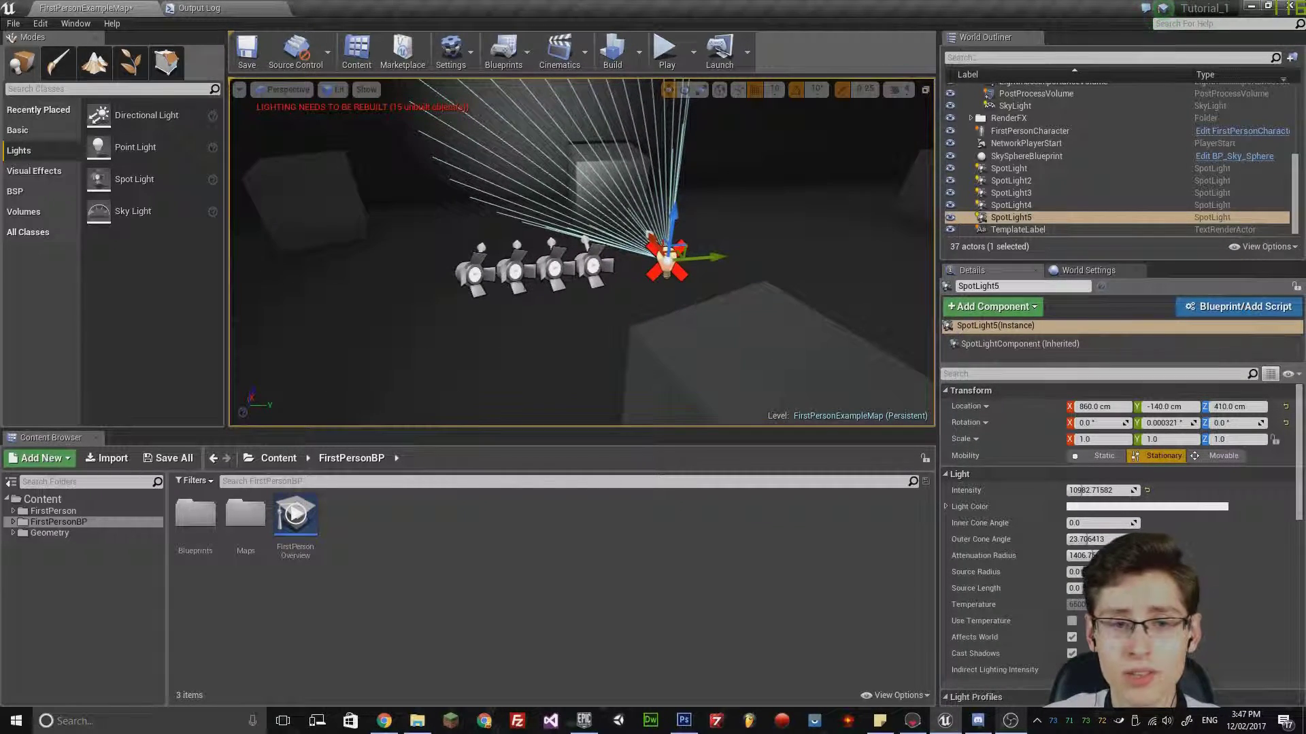
pyautogui.click(479, 272)
pyautogui.click(1089, 459)
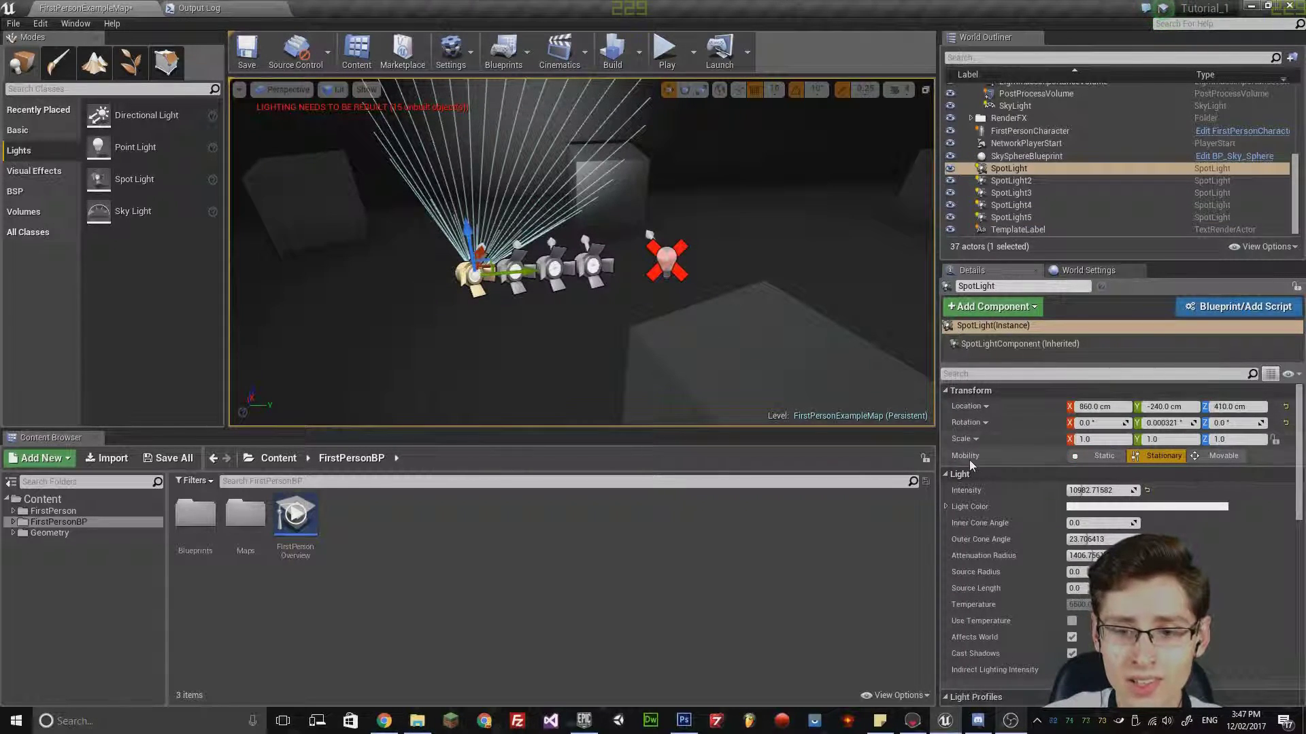
pyautogui.click(516, 266)
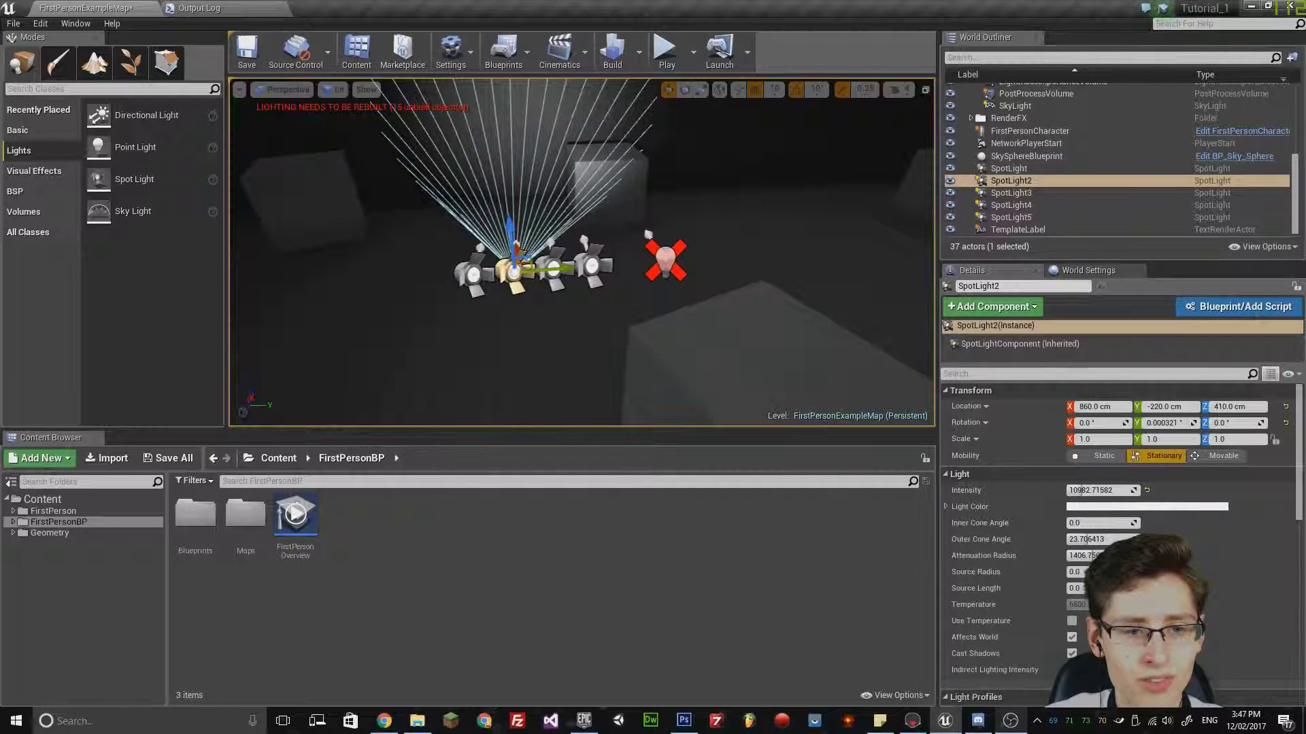
pyautogui.click(1094, 460)
pyautogui.click(548, 263)
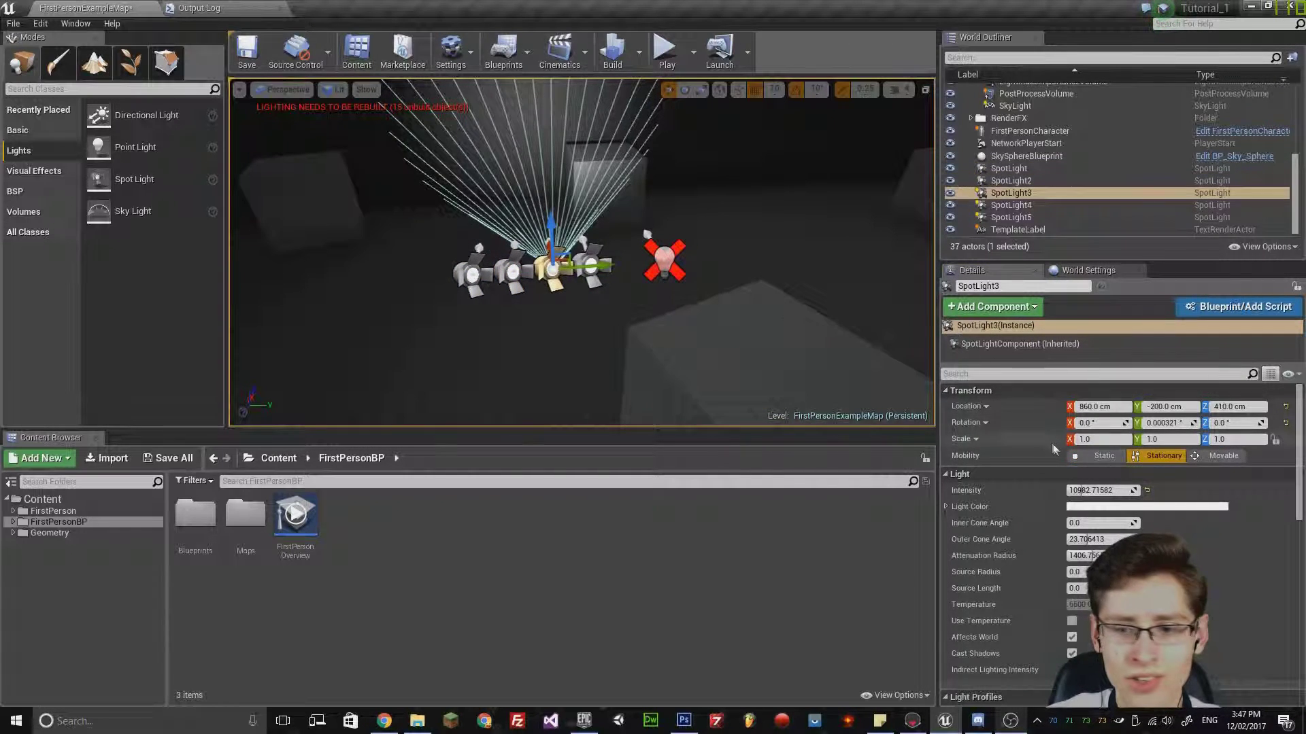
pyautogui.click(1094, 457)
pyautogui.click(598, 269)
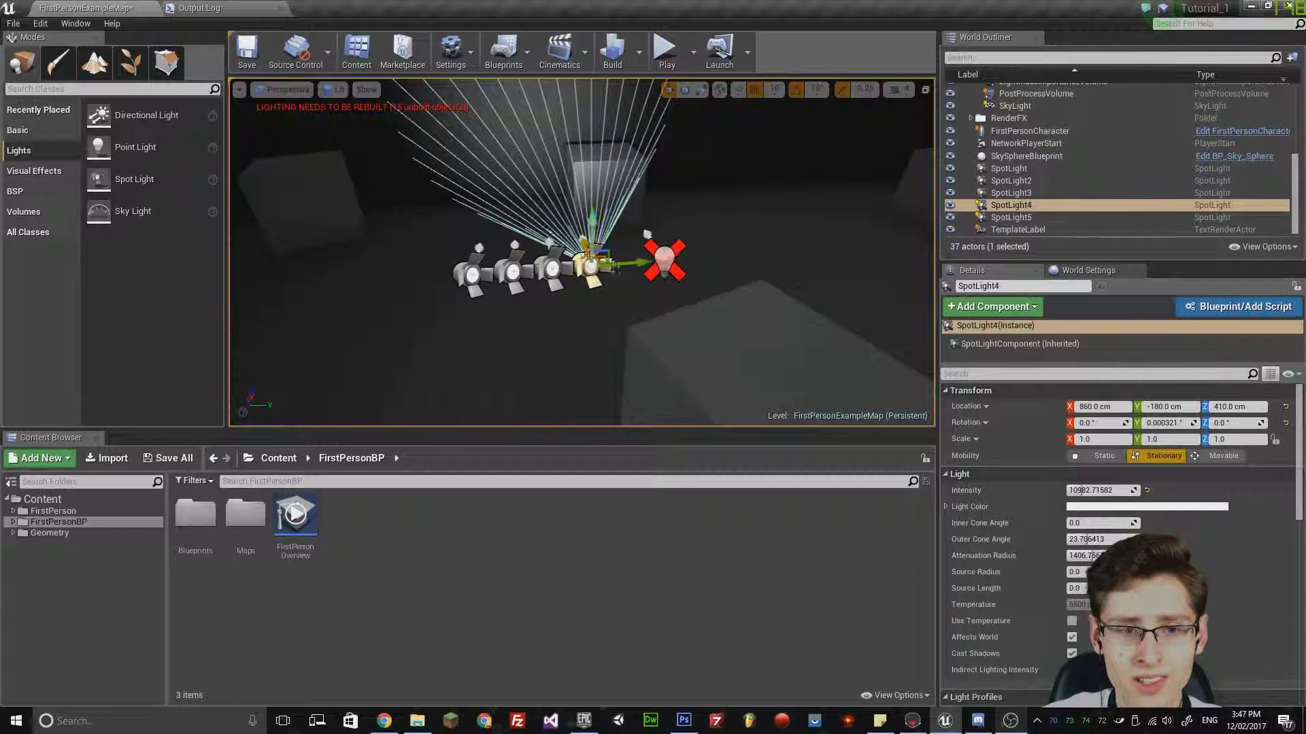
pyautogui.click(1095, 456)
pyautogui.click(663, 260)
pyautogui.click(1088, 457)
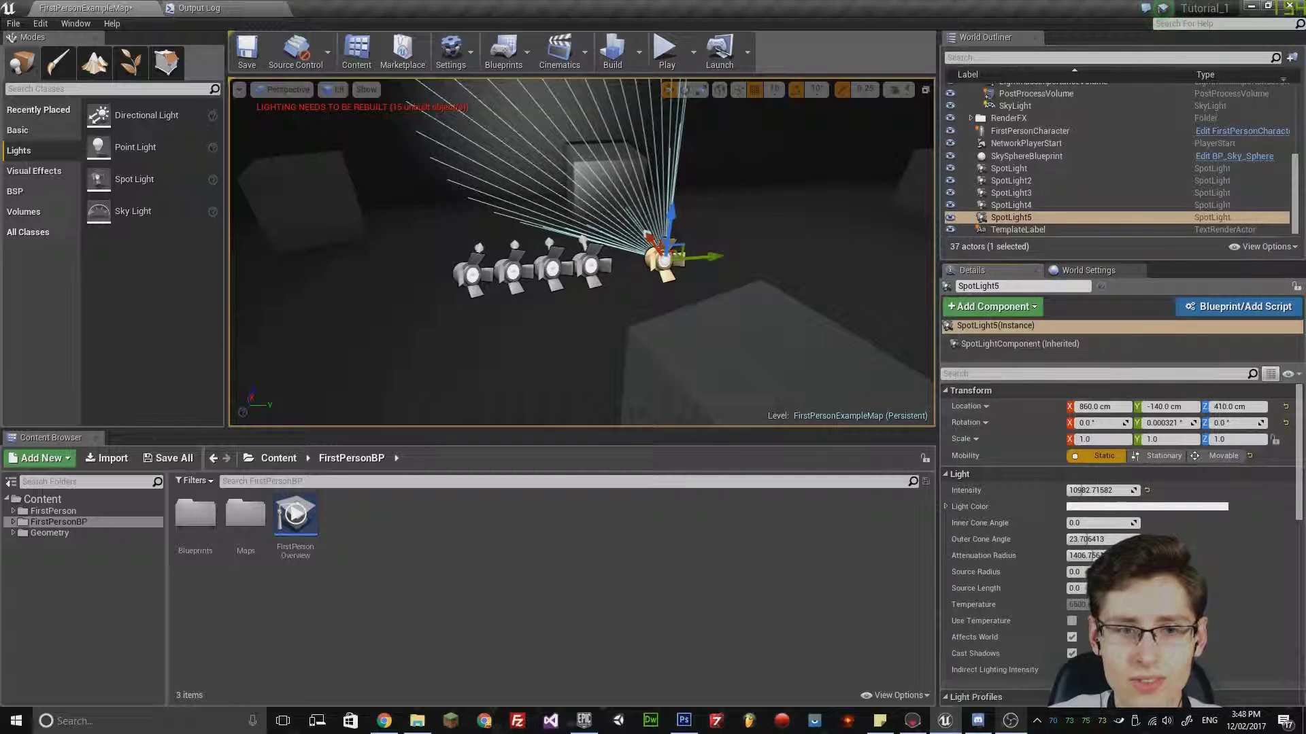
# Step: Select SpotLight through SpotLight5 together and delete all five spot lights
pyautogui.moveTo(581, 252); pyautogui.dragTo(605, 292, button='right')
pyautogui.press('w')
pyautogui.press('s')
pyautogui.moveTo(516, 241); pyautogui.dragTo(527, 245, button='right')
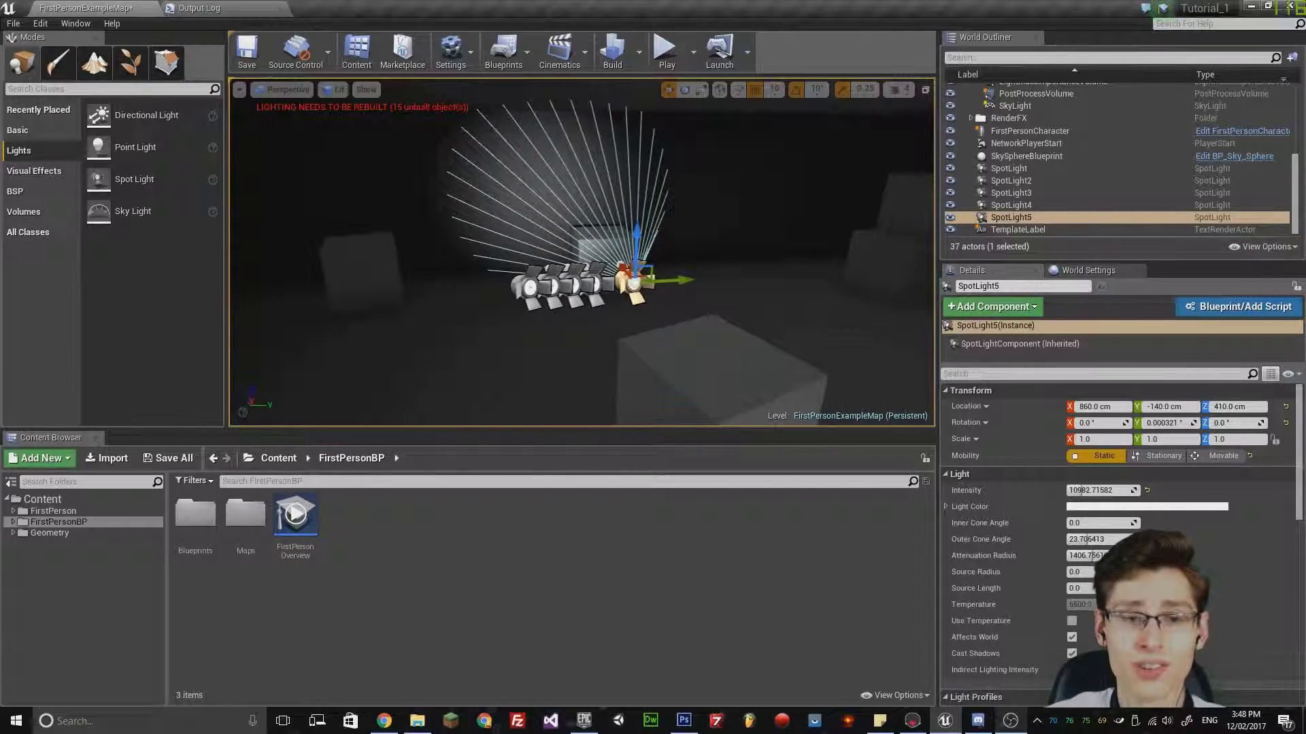
pyautogui.keyDown('shift'); pyautogui.click(1043, 168); pyautogui.keyUp('shift')
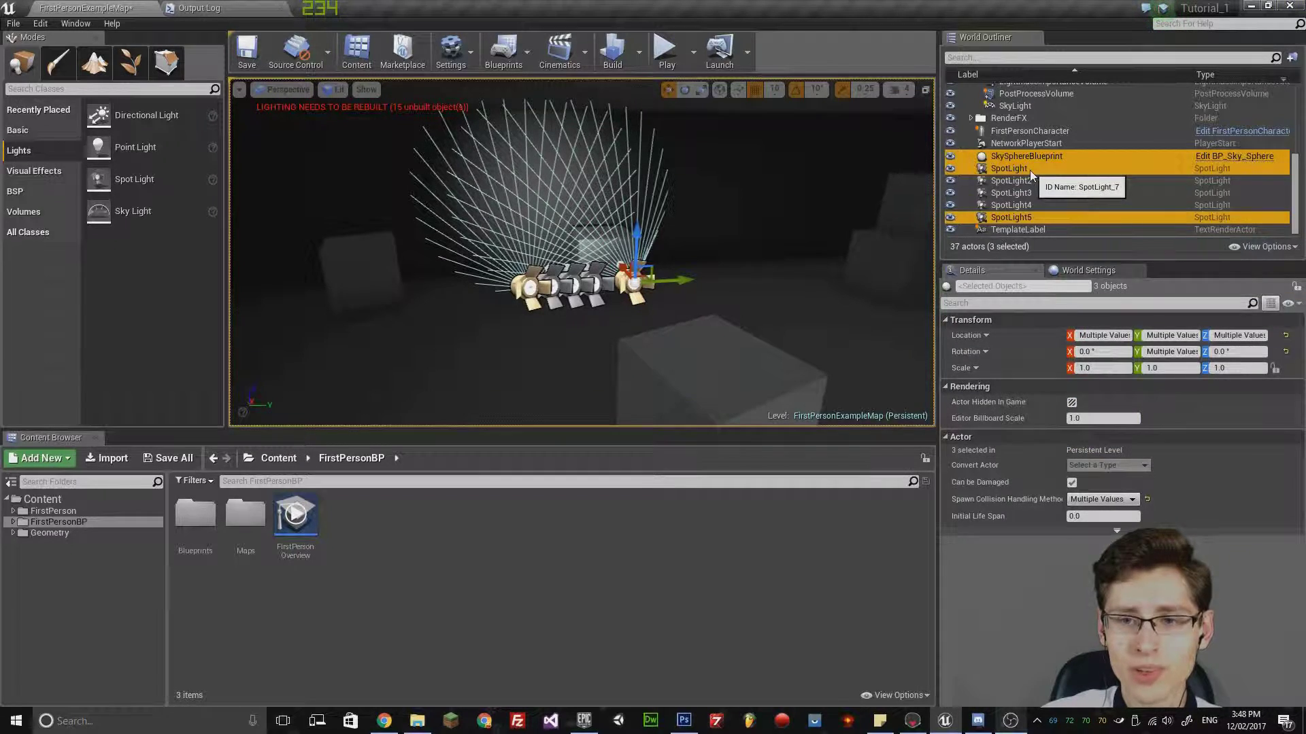
pyautogui.click(1029, 170)
pyautogui.keyDown('shift'); pyautogui.click(1032, 219); pyautogui.keyUp('shift')
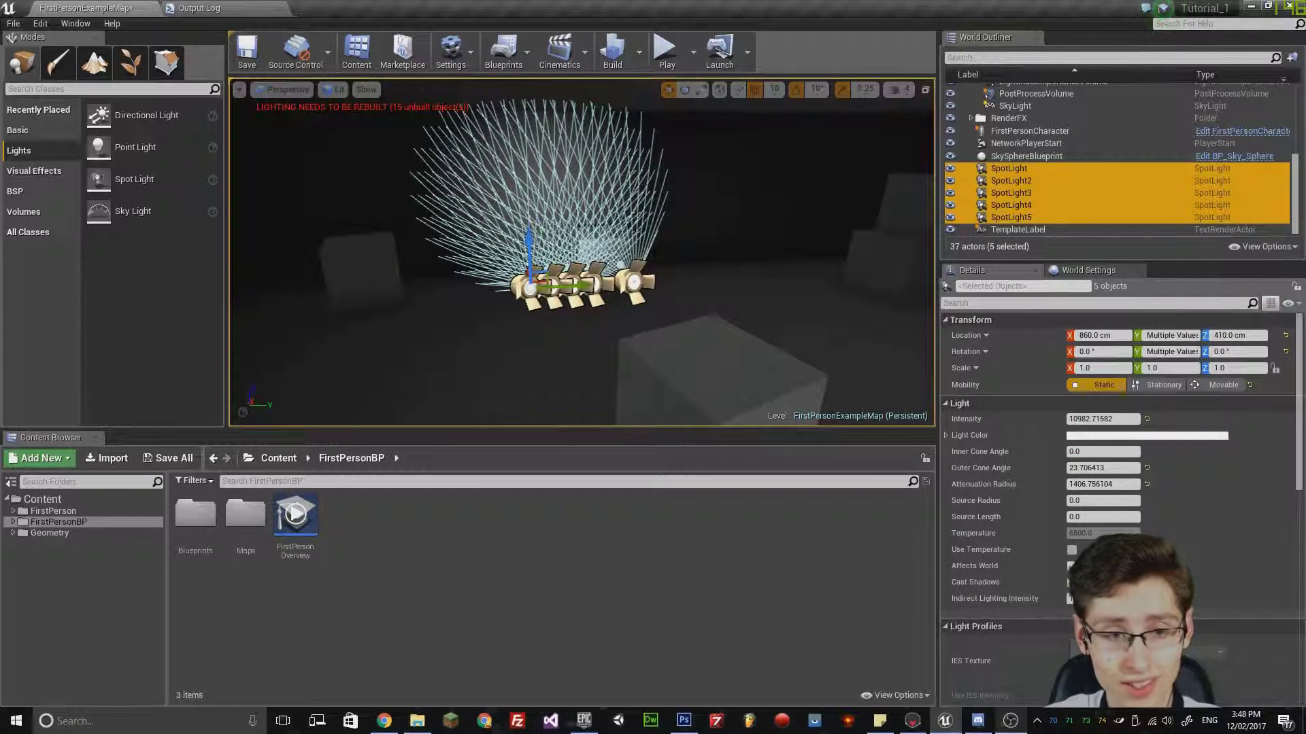
pyautogui.press('Delete')
# Step: Delete the ceiling mesh covering the arena to open it to the sky
pyautogui.moveTo(625, 366); pyautogui.dragTo(637, 369, button='right')
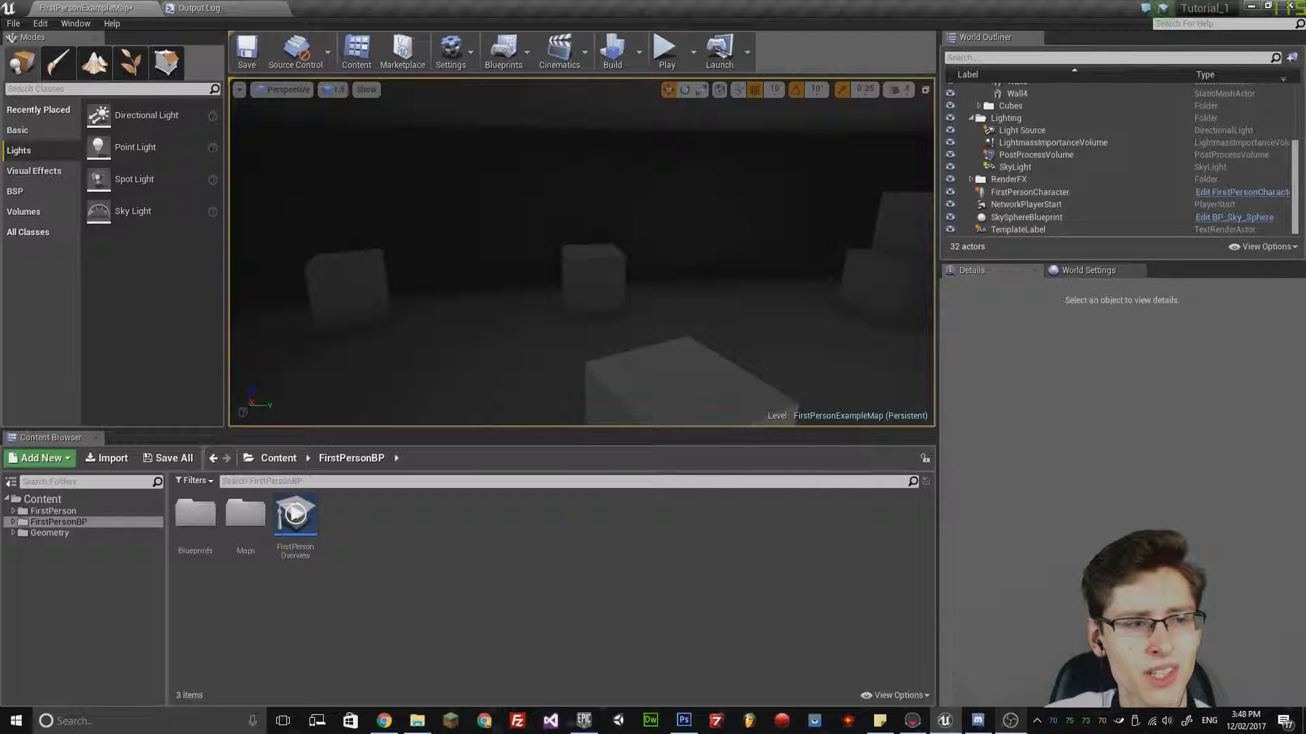
pyautogui.moveTo(495, 231); pyautogui.dragTo(495, 231, button='right')
pyautogui.click(495, 231)
pyautogui.press('Delete')
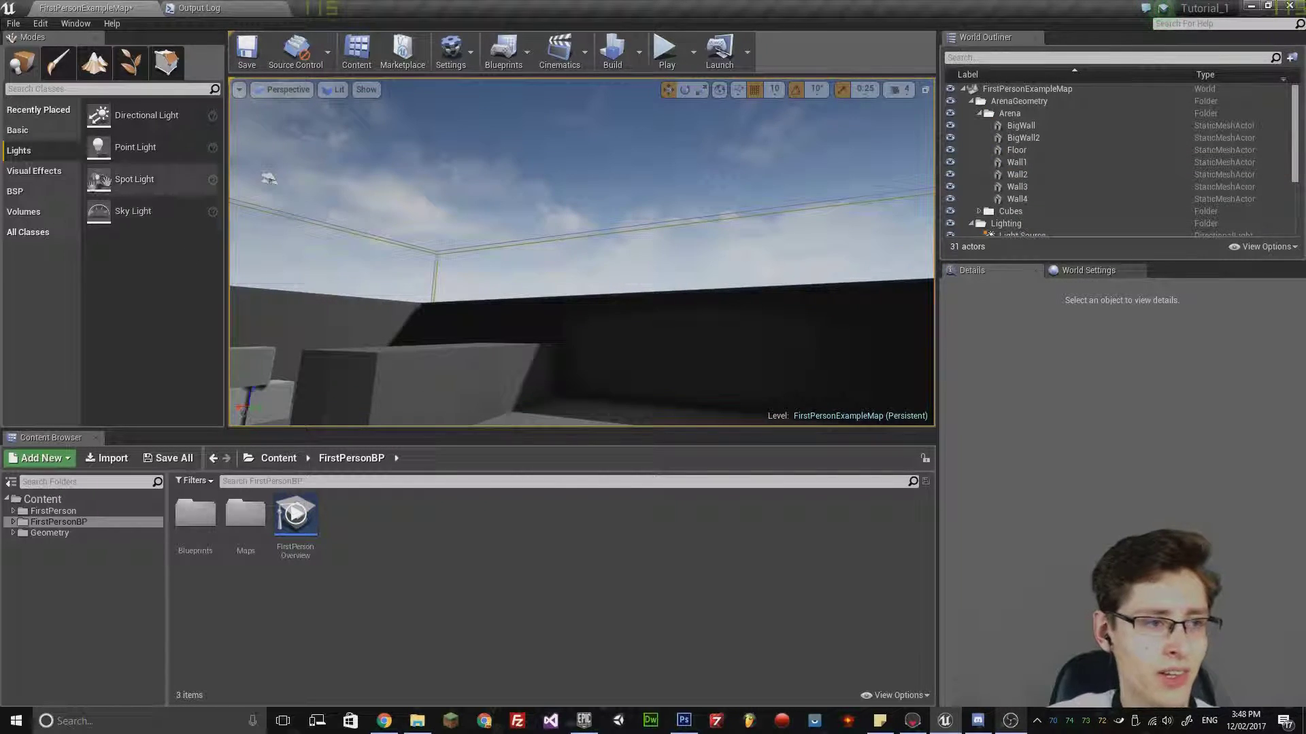
# Step: Place an additional directional light in the arena at X 390, Y 1490, Z 220 cm and delete it
pyautogui.moveTo(109, 189); pyautogui.dragTo(399, 345)
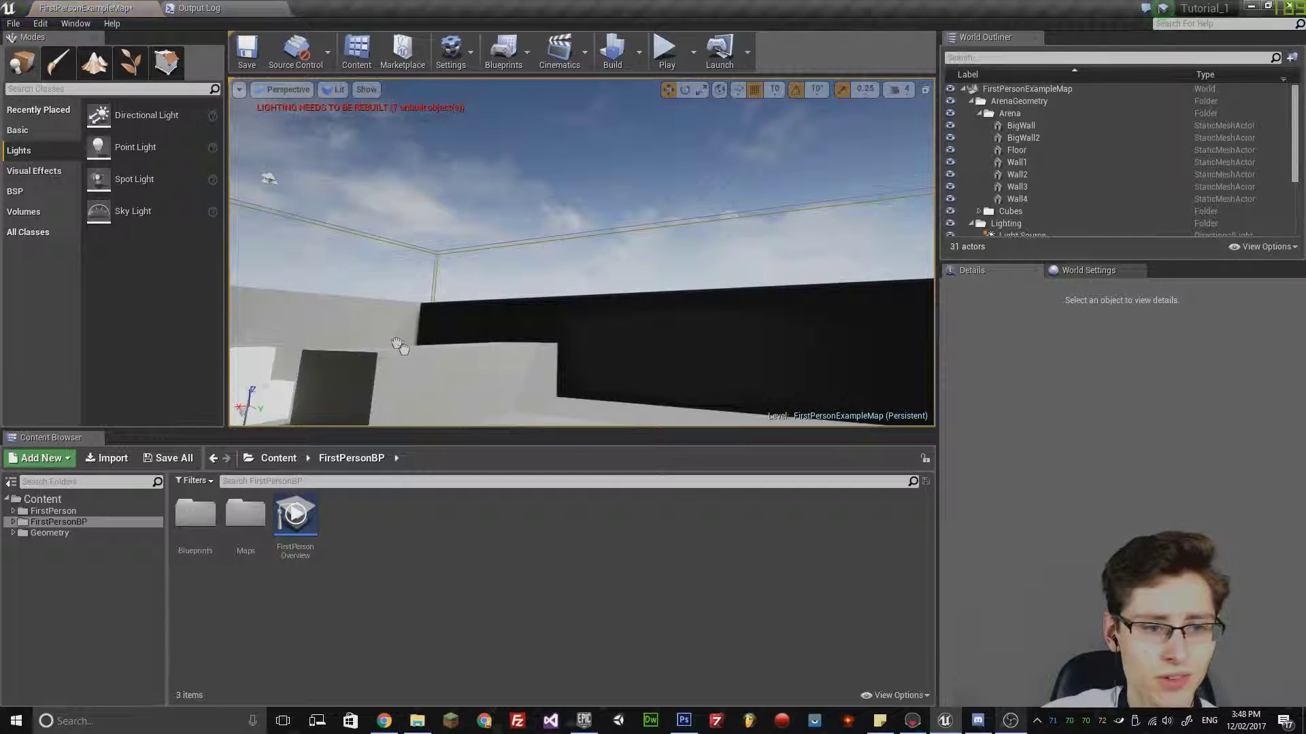
pyautogui.moveTo(523, 408); pyautogui.dragTo(514, 367)
pyautogui.moveTo(513, 368)
pyautogui.mouseDown(button='right')
pyautogui.moveTo(513, 421)
pyautogui.moveTo(514, 368)
pyautogui.mouseUp(button='right')
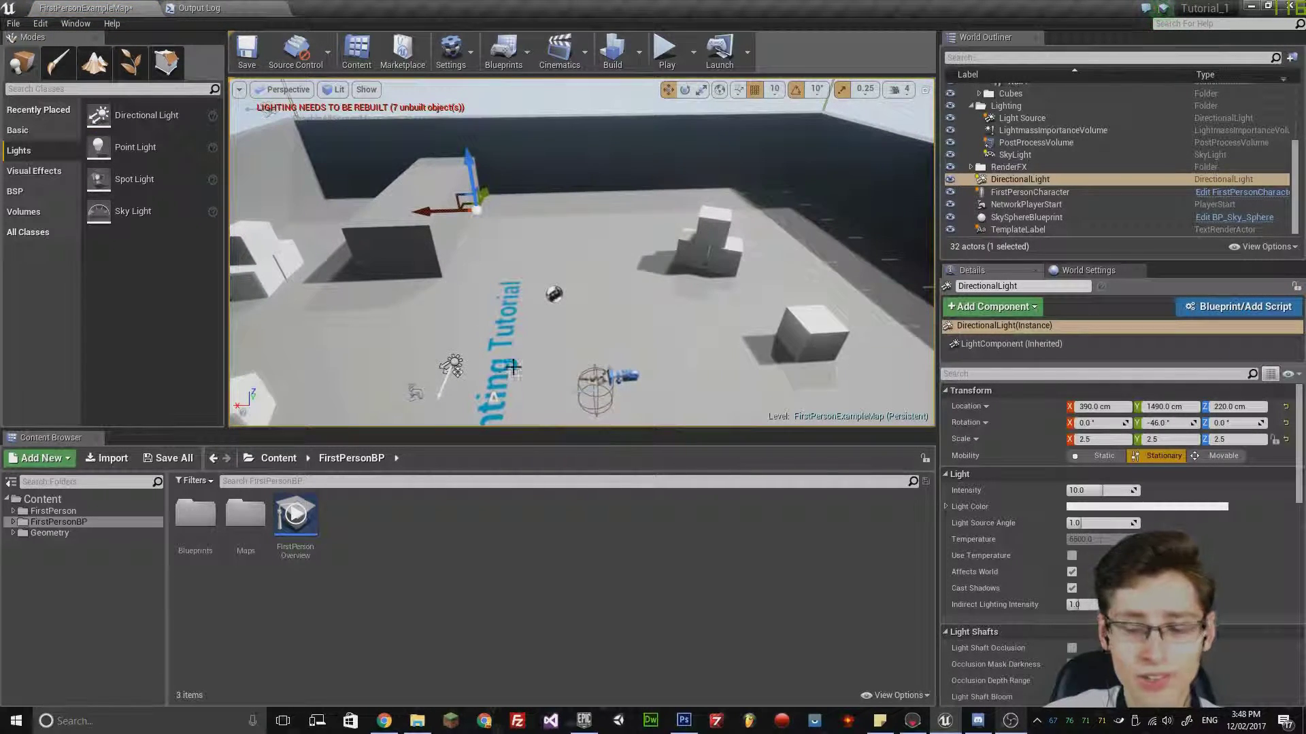
pyautogui.moveTo(573, 296); pyautogui.dragTo(554, 276, button='right')
pyautogui.moveTo(983, 260); pyautogui.dragTo(989, 425)
pyautogui.press('Delete')
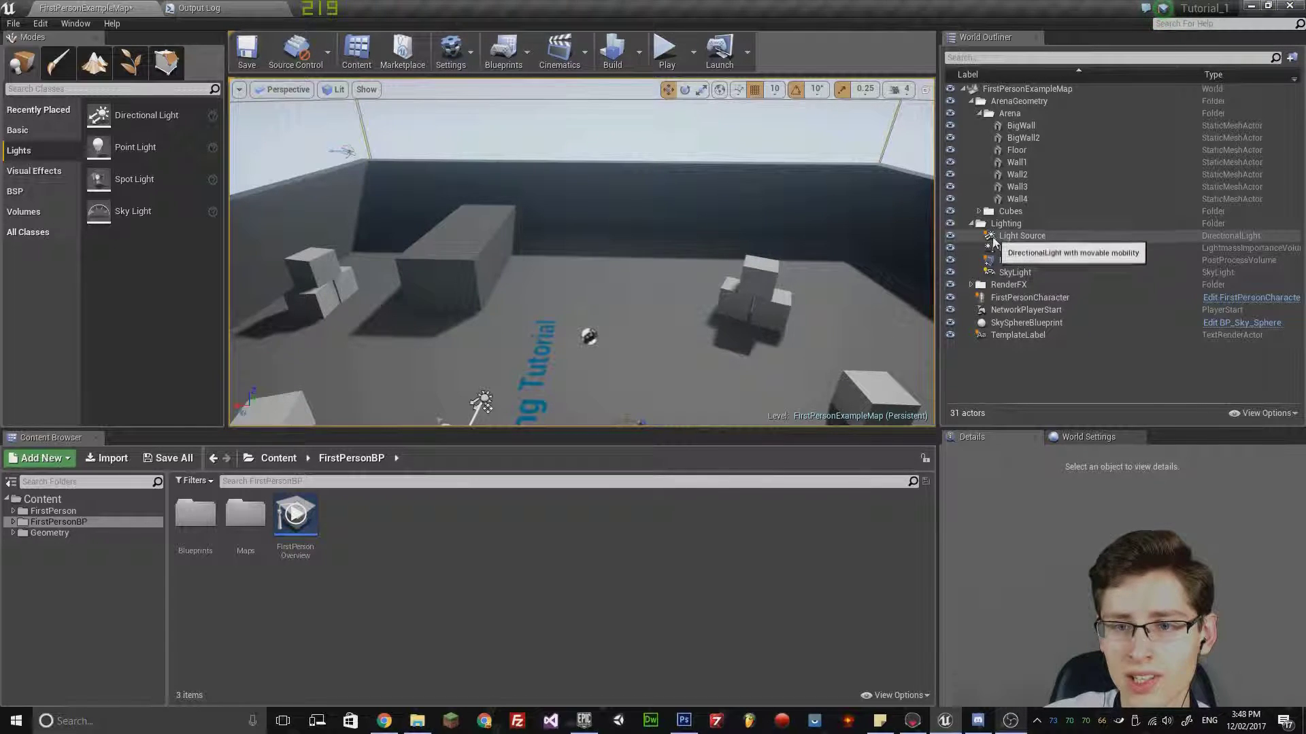
# Step: Rotate the level's existing Light Source directional light to about X 38.8, Y -61.5 and Z -33.4 degrees
pyautogui.click(1020, 236)
pyautogui.press('f')
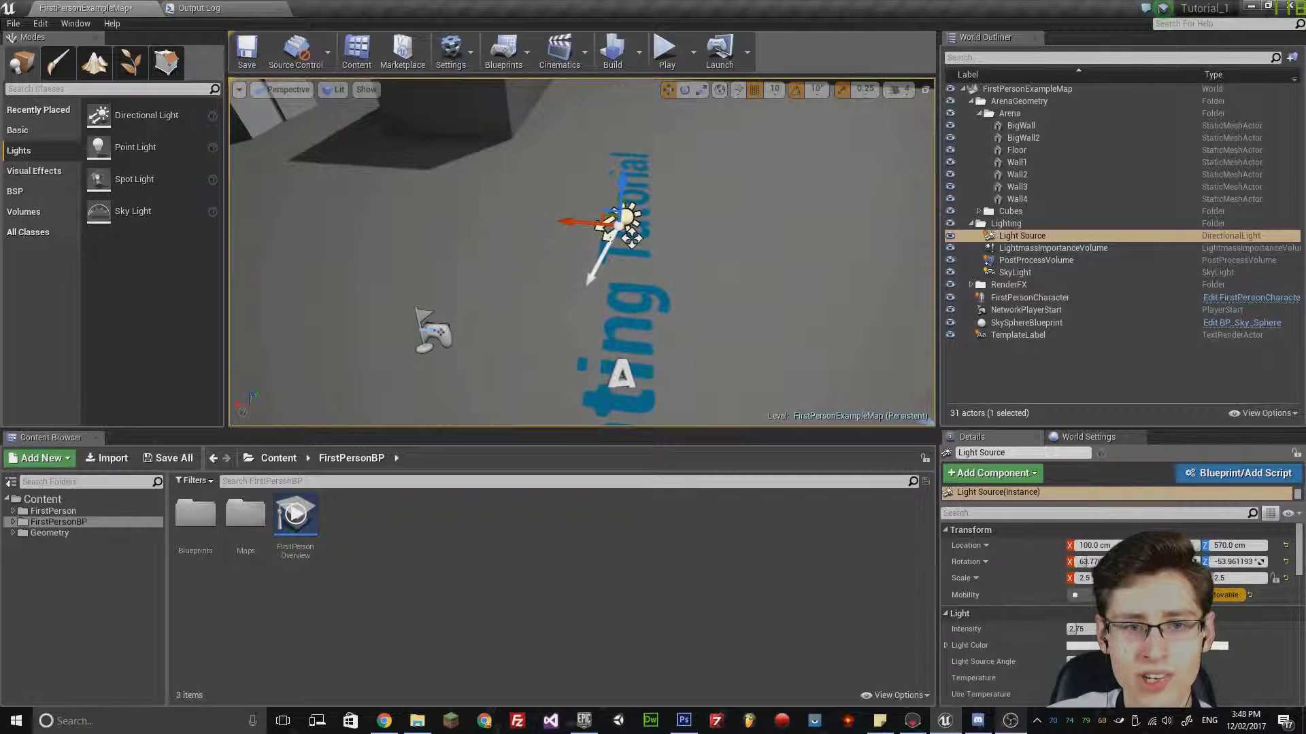
pyautogui.moveTo(744, 237); pyautogui.dragTo(769, 227, button='right')
pyautogui.keyDown('alt'); pyautogui.moveTo(739, 197); pyautogui.dragTo(749, 224); pyautogui.keyUp('alt')
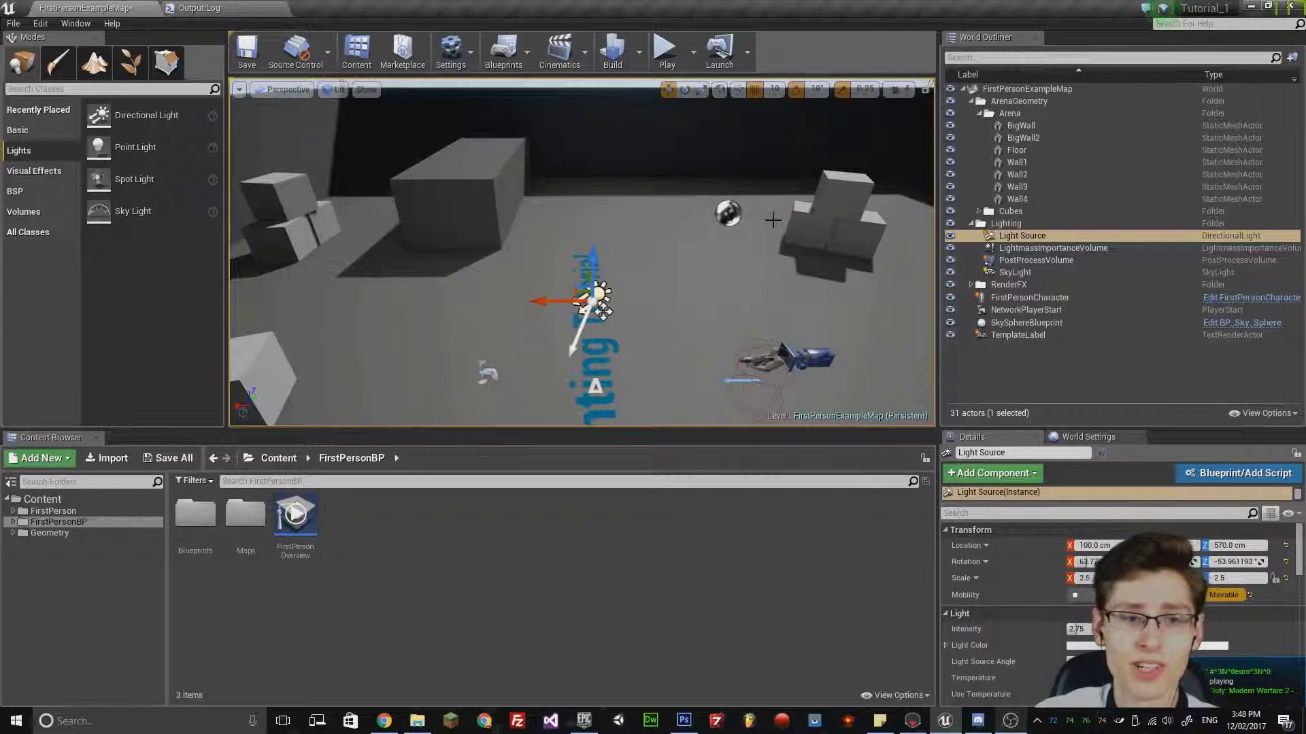
pyautogui.moveTo(582, 251); pyautogui.dragTo(517, 235, button='right')
pyautogui.keyDown('alt'); pyautogui.moveTo(663, 286); pyautogui.dragTo(401, 251); pyautogui.keyUp('alt')
pyautogui.keyDown('alt'); pyautogui.moveTo(615, 267); pyautogui.dragTo(688, 268); pyautogui.keyUp('alt')
pyautogui.moveTo(1041, 427); pyautogui.dragTo(1015, 253)
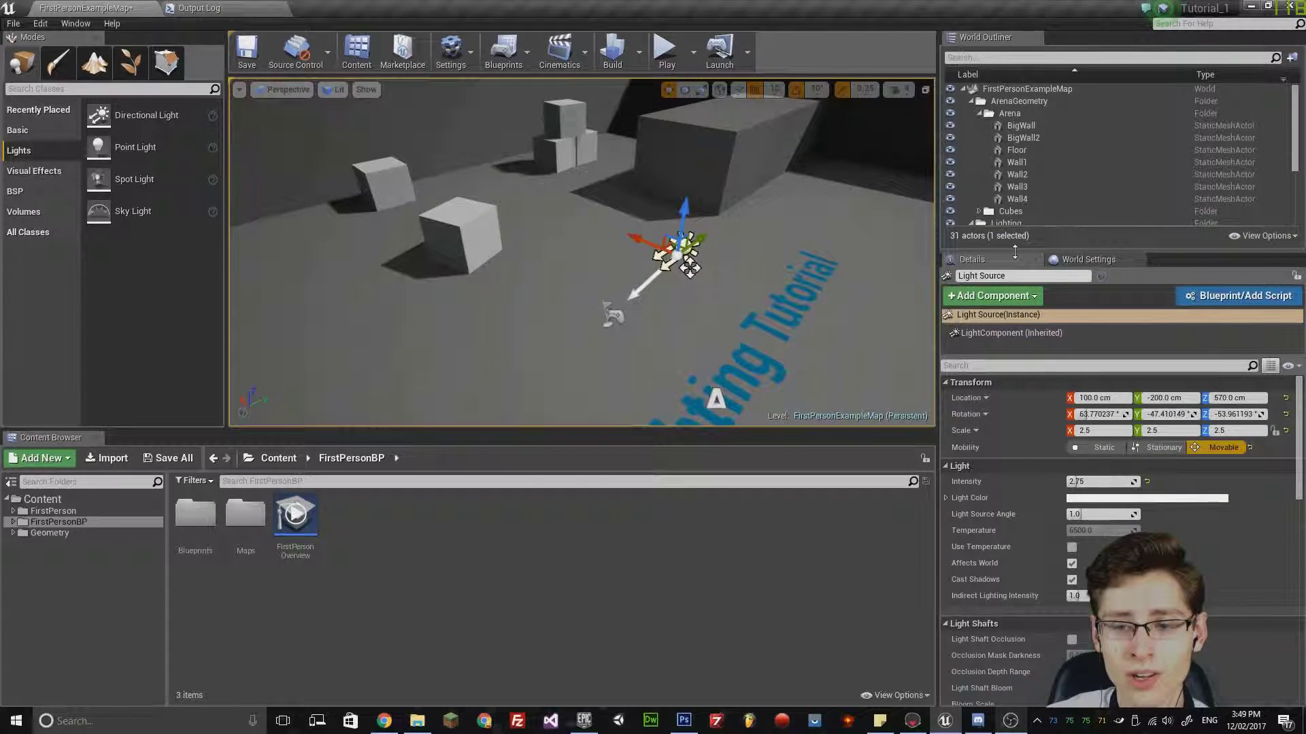
pyautogui.moveTo(1015, 253); pyautogui.dragTo(1006, 440)
pyautogui.moveTo(719, 264); pyautogui.dragTo(755, 269, button='right')
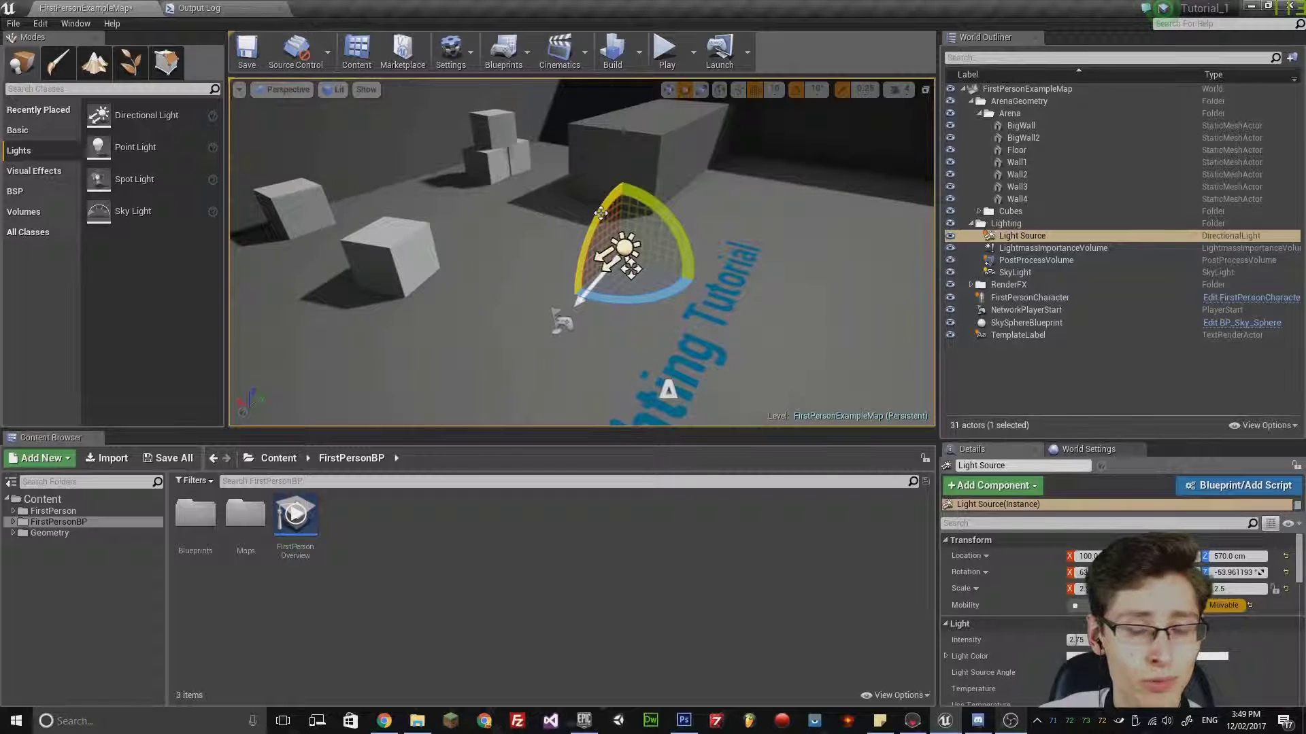
pyautogui.moveTo(601, 214); pyautogui.dragTo(610, 185)
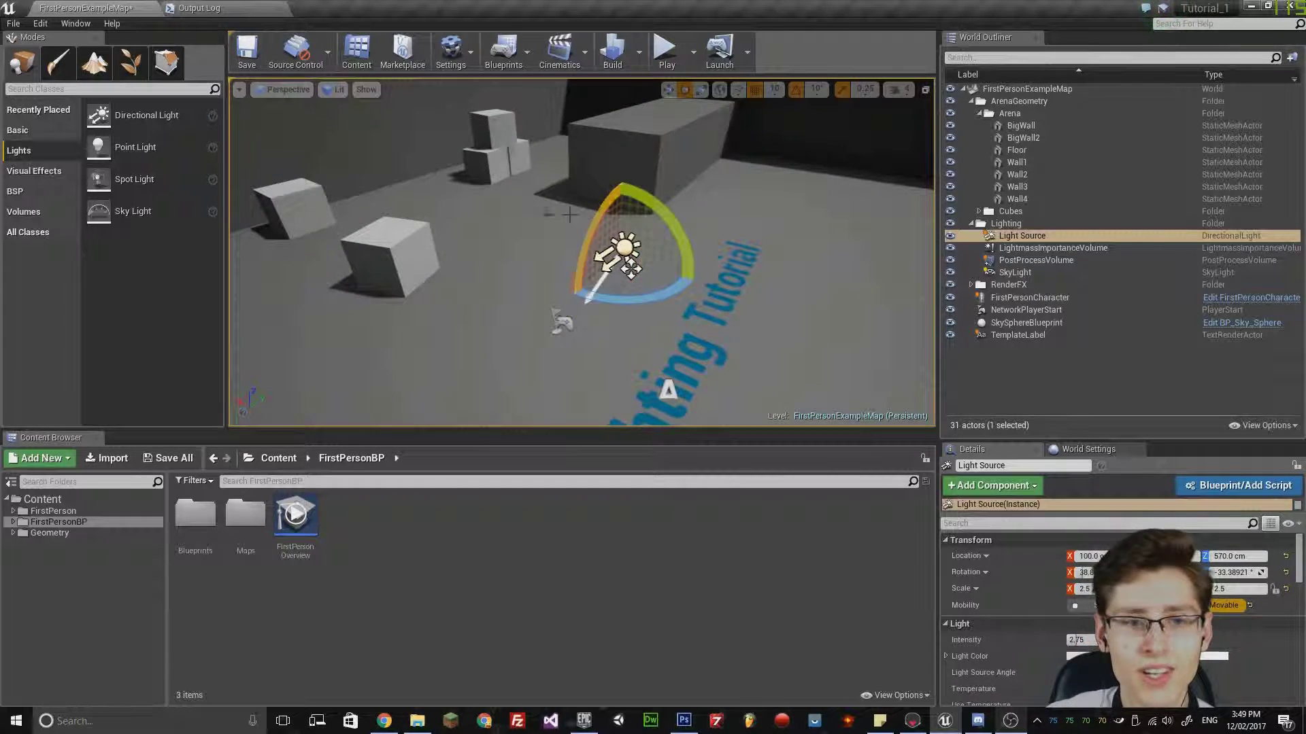
pyautogui.moveTo(570, 215); pyautogui.dragTo(547, 292, button='right')
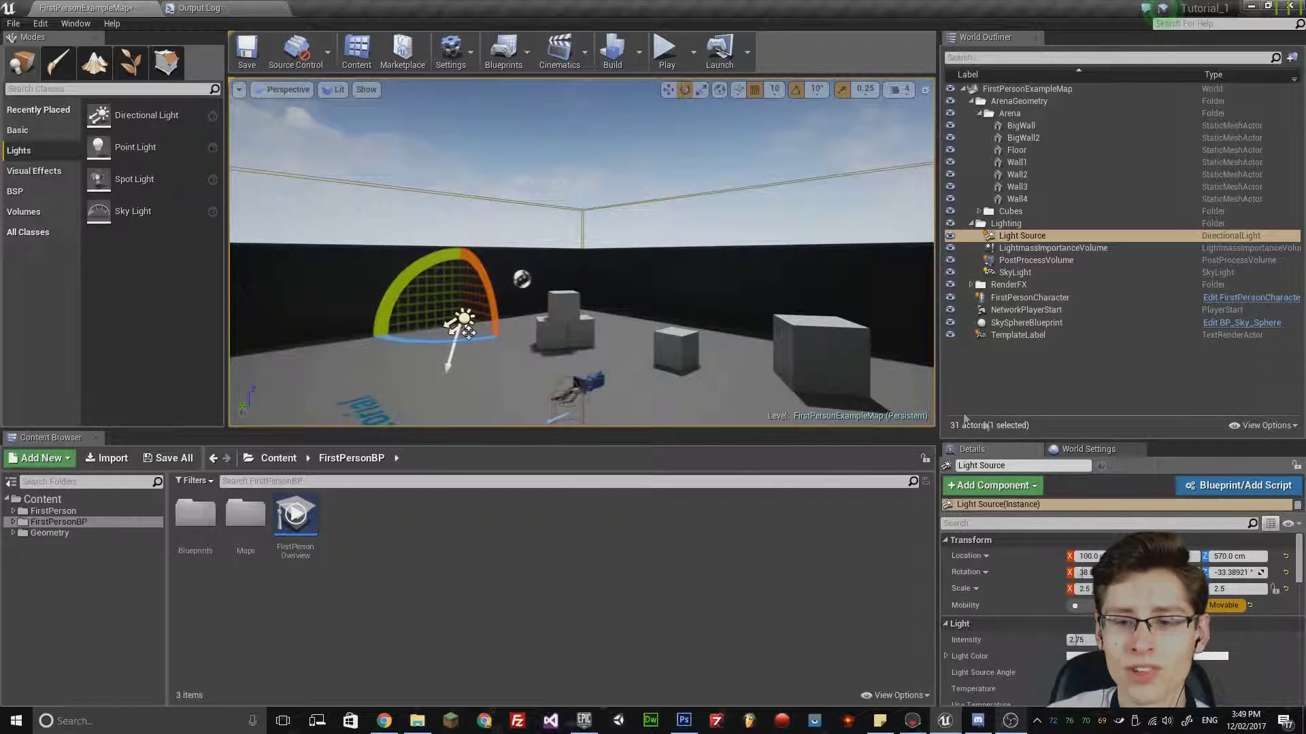
# Step: Select SkySphereBlueprint and clear its Directional Light Actor reference
pyautogui.doubleClick(1027, 322)
pyautogui.moveTo(741, 321); pyautogui.dragTo(741, 321, button='right')
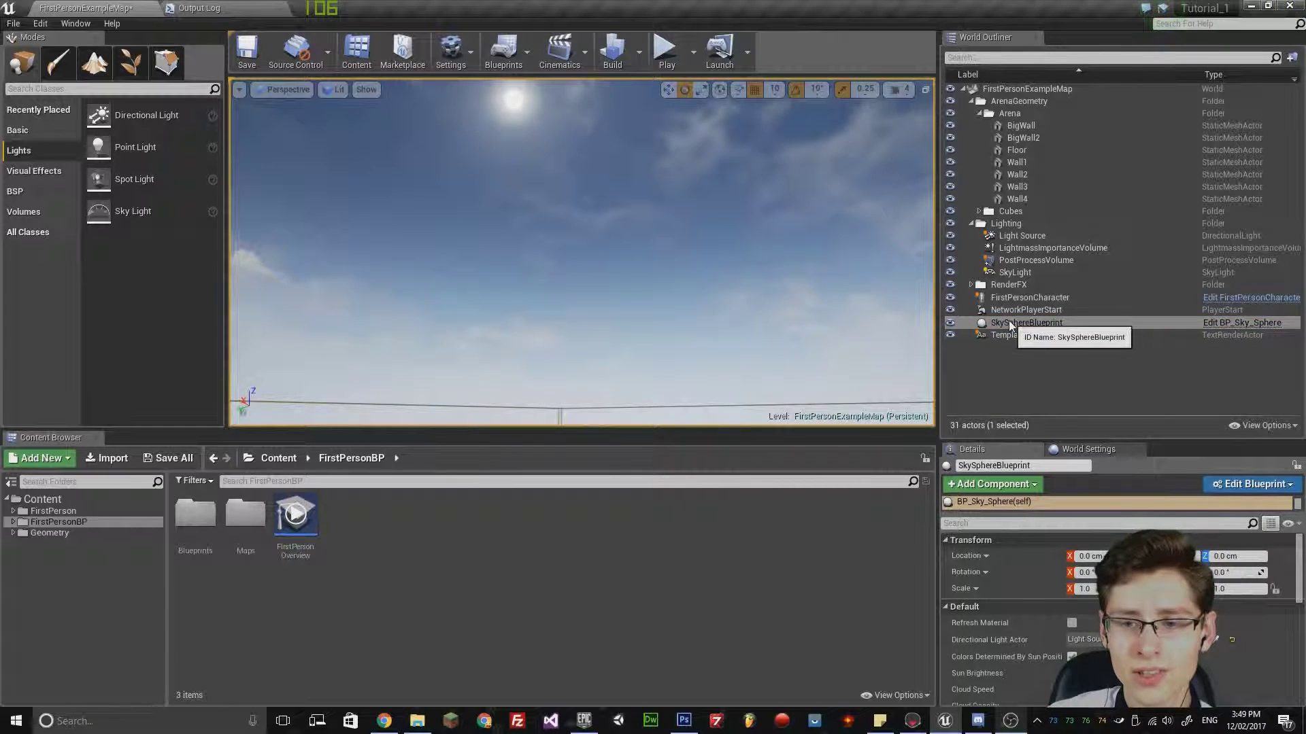
pyautogui.click(1067, 324)
pyautogui.moveTo(1033, 442); pyautogui.dragTo(1063, 116)
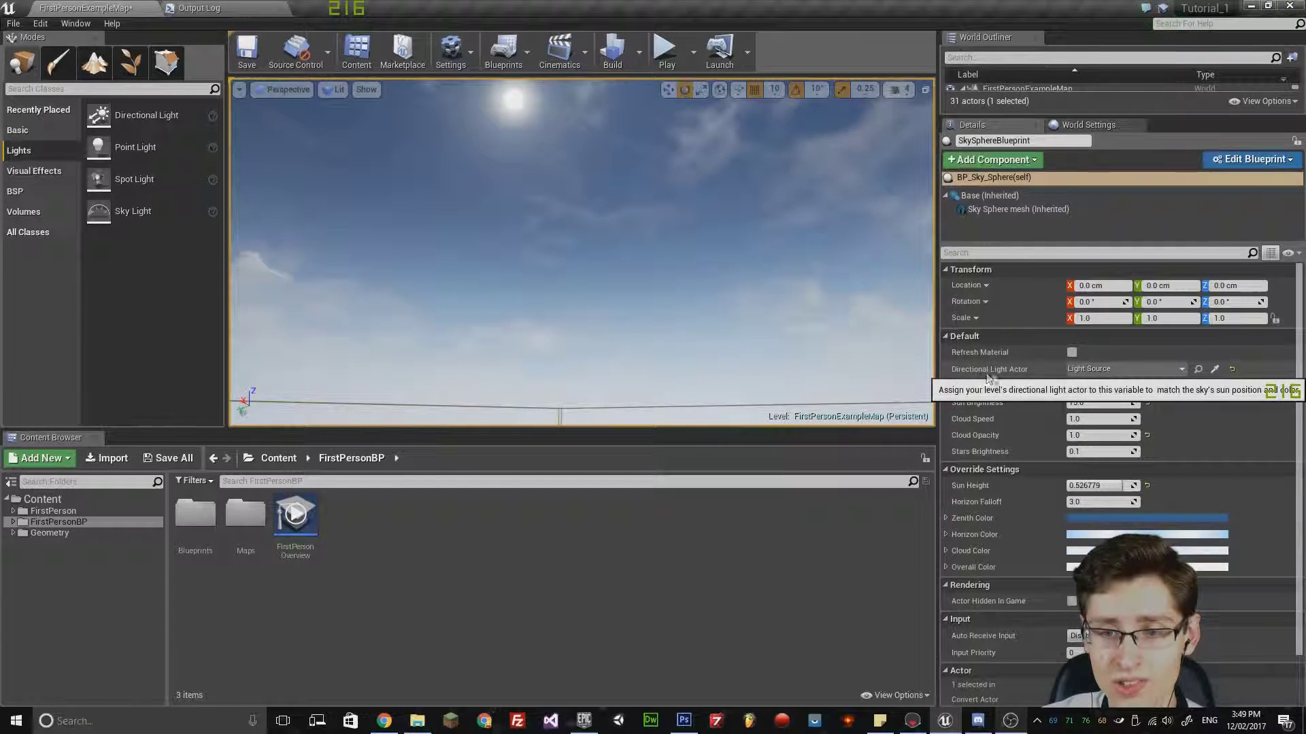
pyautogui.click(1106, 371)
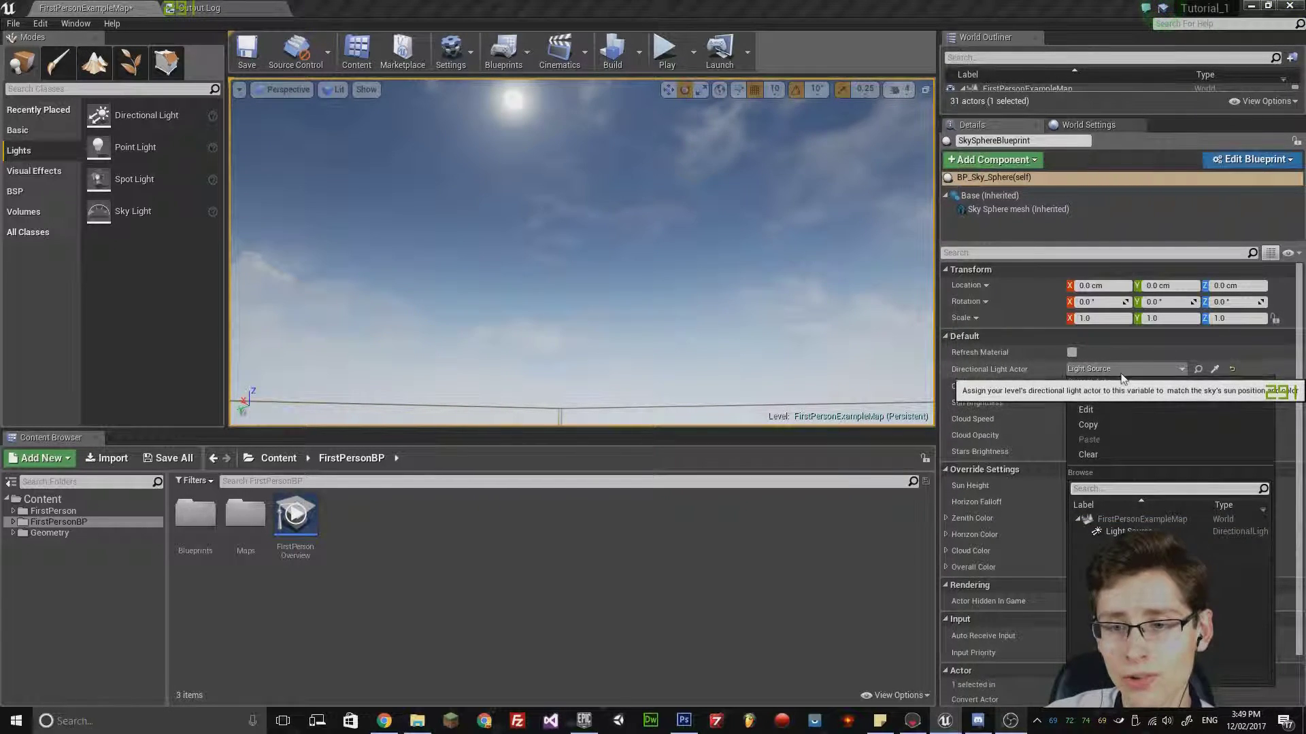
pyautogui.click(1095, 456)
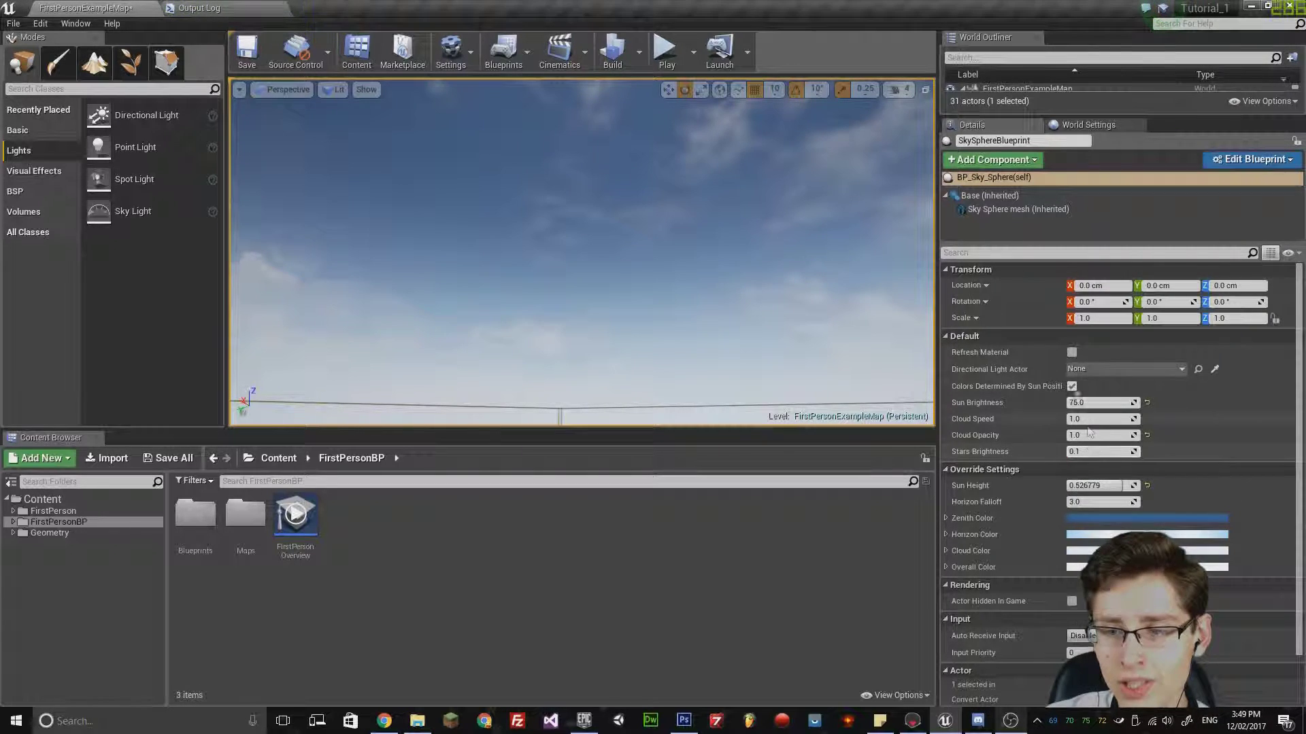
# Step: Lower the sky sphere's Sun Height override to -1.0 for a night sky
pyautogui.moveTo(703, 292); pyautogui.dragTo(788, 211, button='right')
pyautogui.moveTo(581, 225); pyautogui.dragTo(631, 184, button='right')
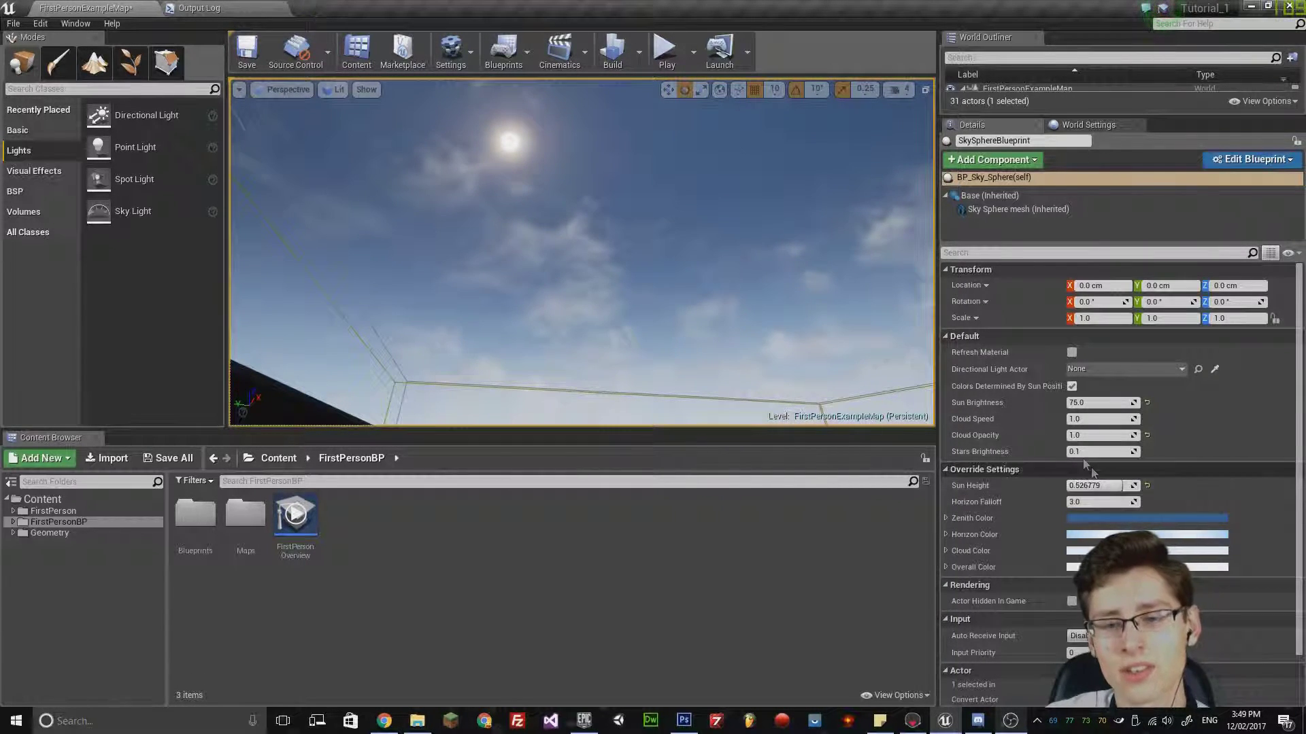
pyautogui.moveTo(816, 326); pyautogui.dragTo(836, 336, button='right')
pyautogui.moveTo(717, 225); pyautogui.dragTo(719, 223, button='right')
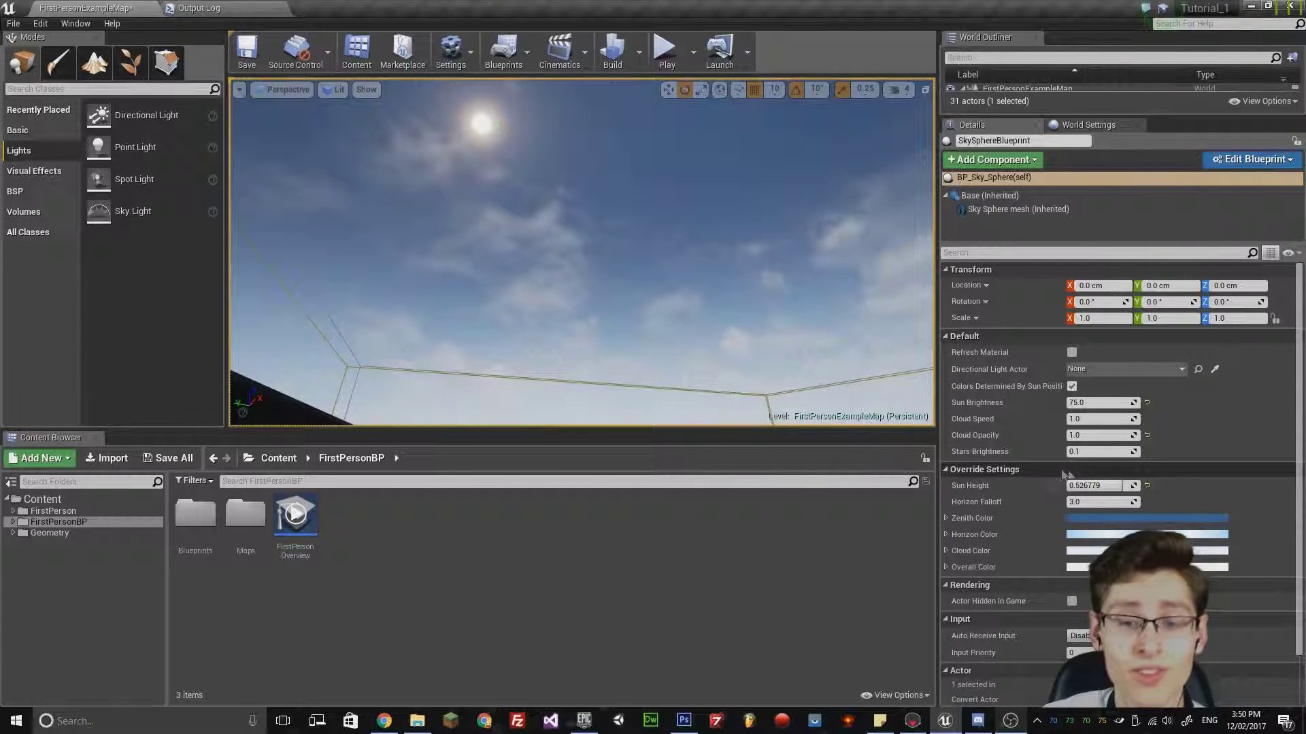
pyautogui.moveTo(1117, 485)
pyautogui.mouseDown()
pyautogui.moveTo(1098, 485)
pyautogui.moveTo(1134, 485)
pyautogui.moveTo(1110, 485)
pyautogui.mouseUp()
pyautogui.moveTo(736, 315); pyautogui.dragTo(775, 320, button='right')
pyautogui.moveTo(1111, 485); pyautogui.dragTo(1102, 486)
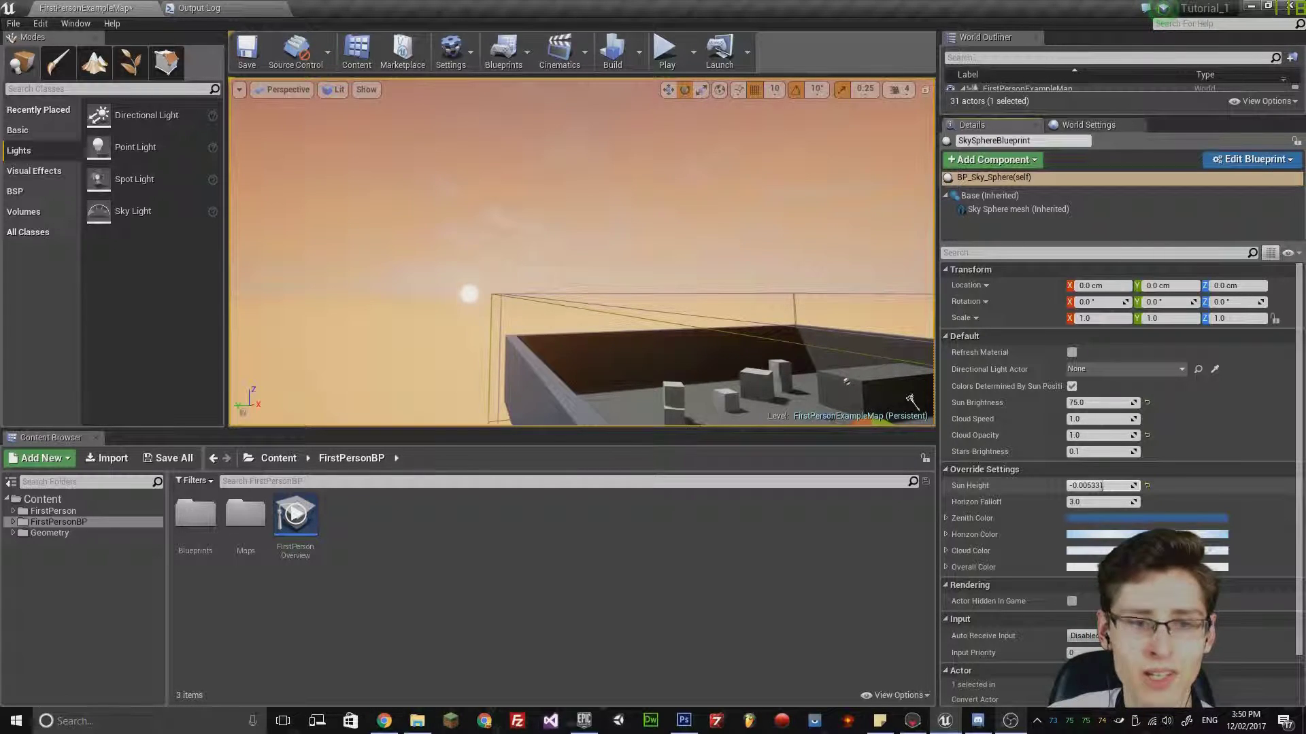
pyautogui.moveTo(1103, 486); pyautogui.dragTo(1054, 485)
pyautogui.moveTo(701, 272); pyautogui.dragTo(581, 272, button='right')
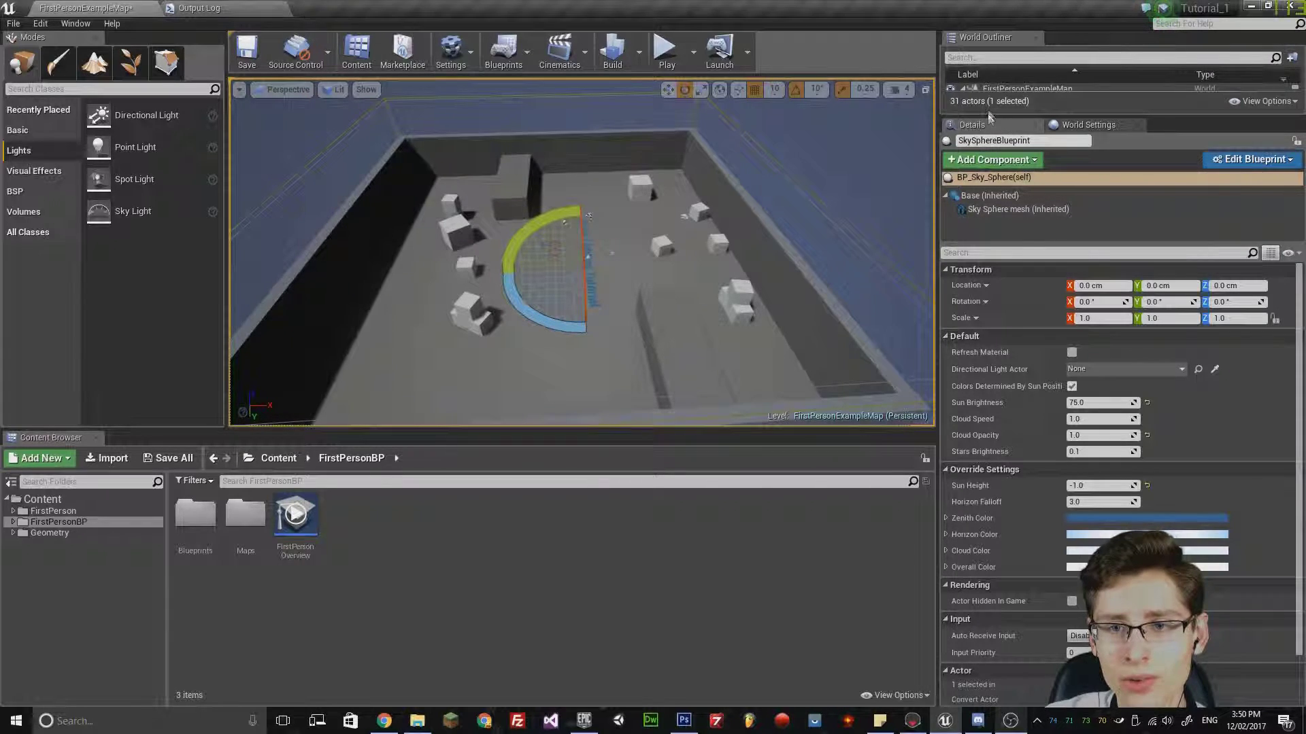
# Step: Set the Light Source directional light's intensity to 0.0
pyautogui.moveTo(987, 117); pyautogui.dragTo(986, 469)
pyautogui.click(952, 348)
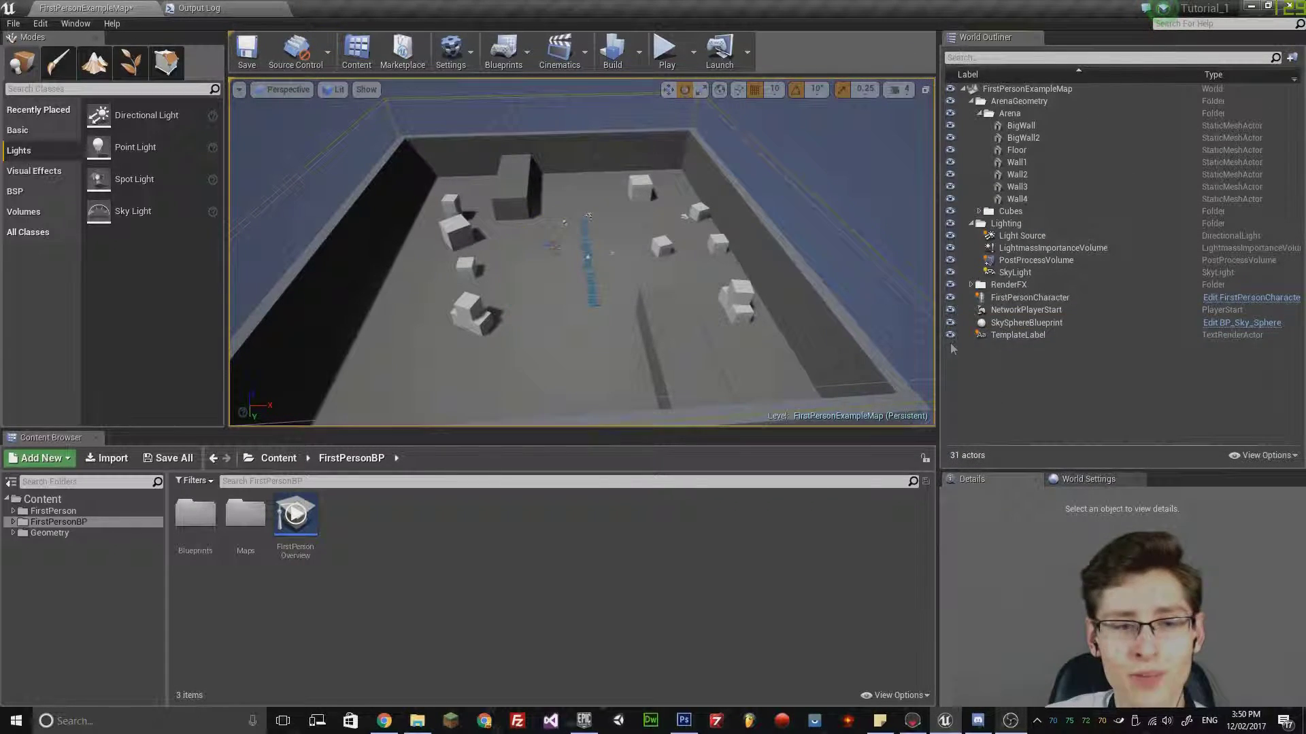
pyautogui.click(1020, 236)
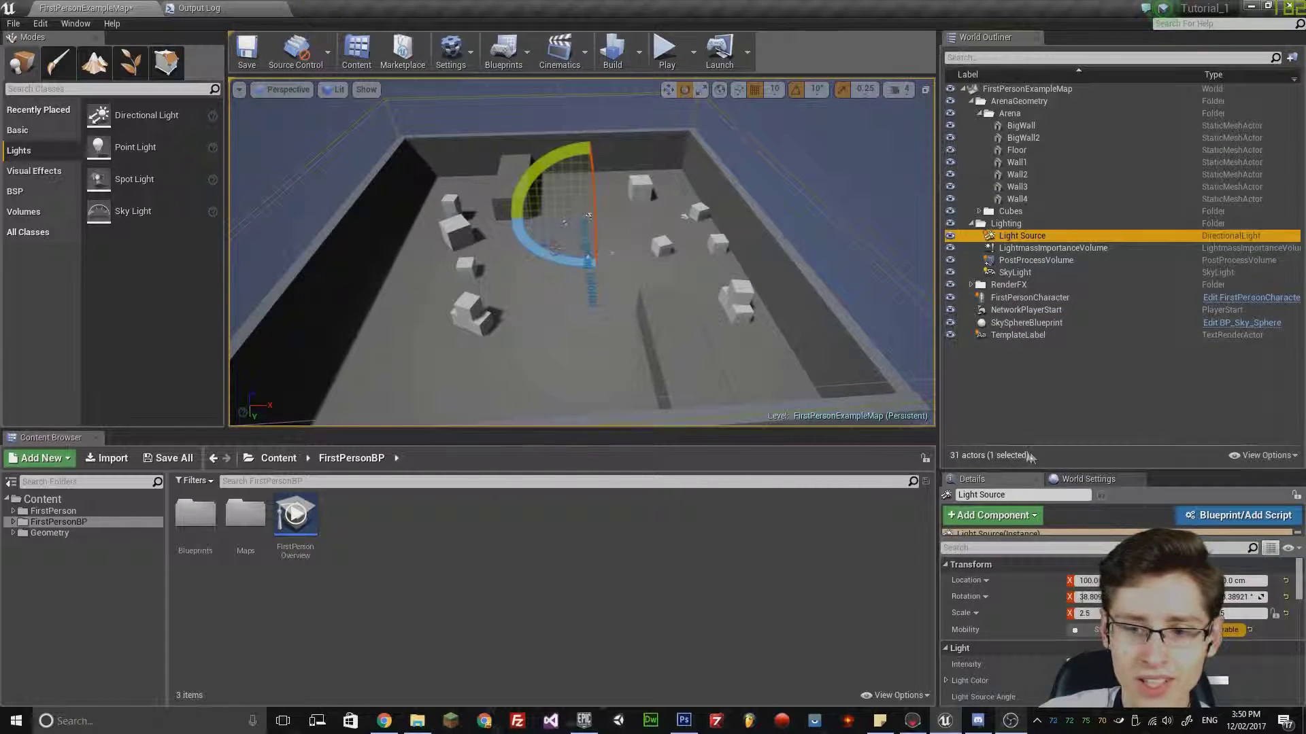
pyautogui.moveTo(1026, 472); pyautogui.dragTo(1026, 315)
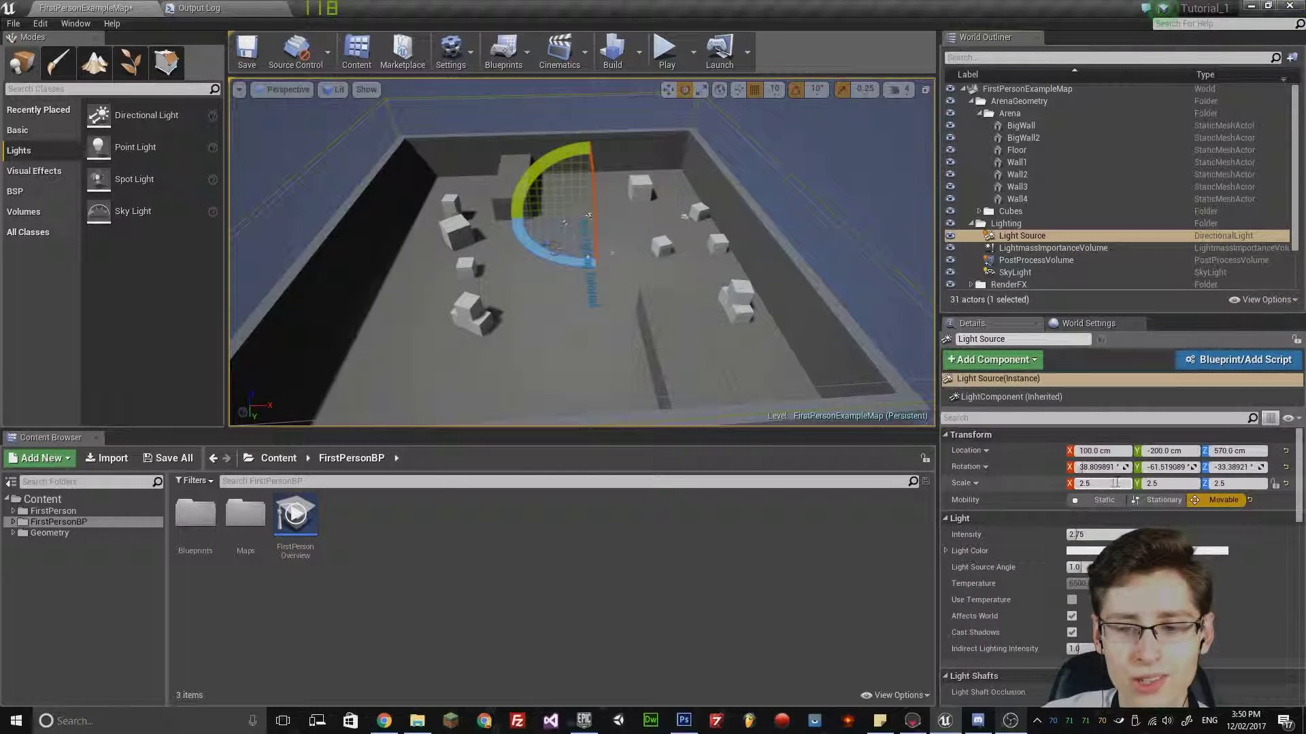
pyautogui.moveTo(1081, 535); pyautogui.dragTo(1014, 535)
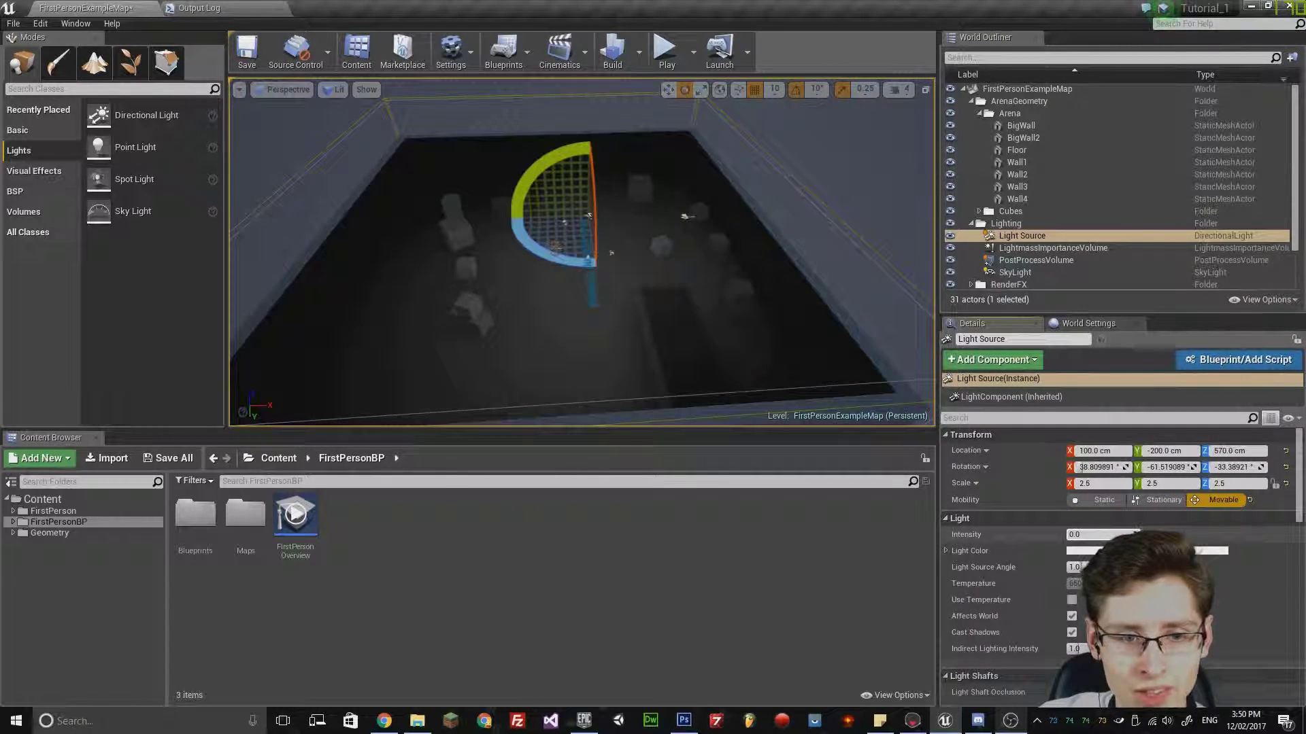
pyautogui.moveTo(582, 251)
pyautogui.mouseDown(button='right')
pyautogui.moveTo(615, 292)
pyautogui.moveTo(602, 327)
pyautogui.moveTo(619, 238)
pyautogui.moveTo(612, 320)
pyautogui.moveTo(578, 272)
pyautogui.mouseUp(button='right')
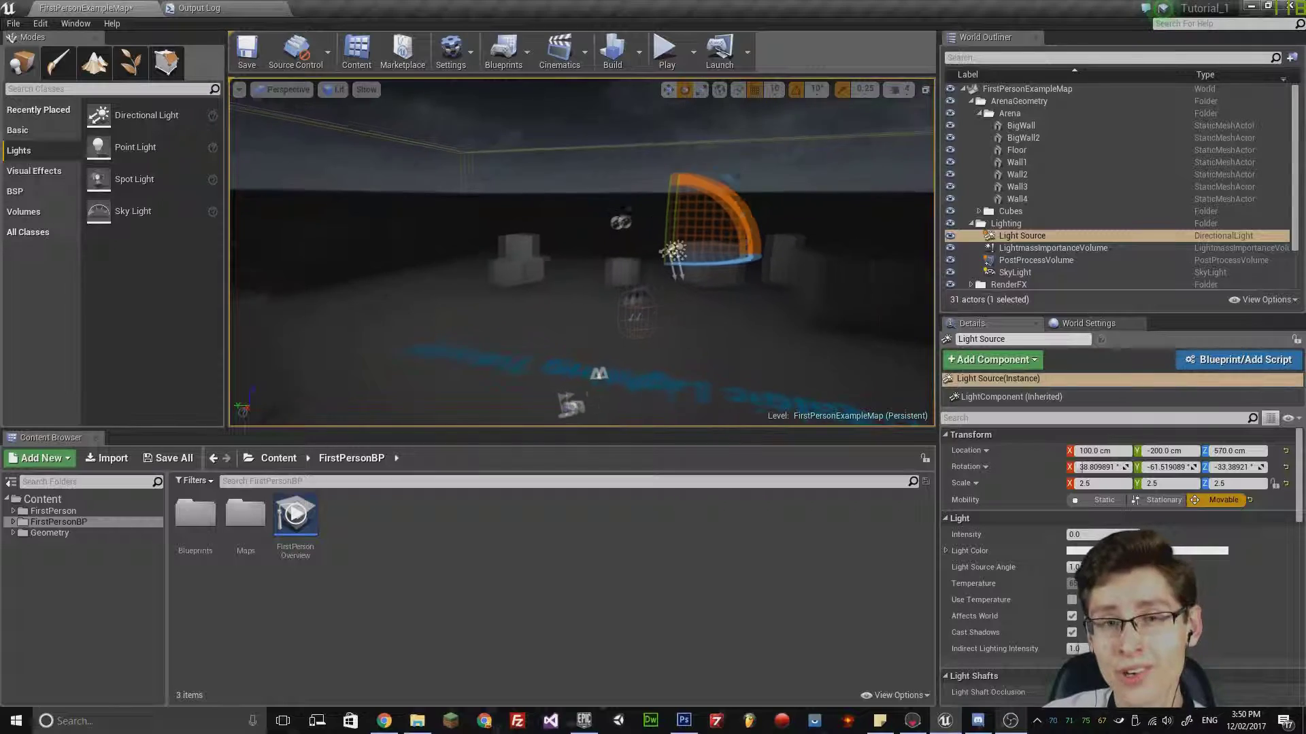